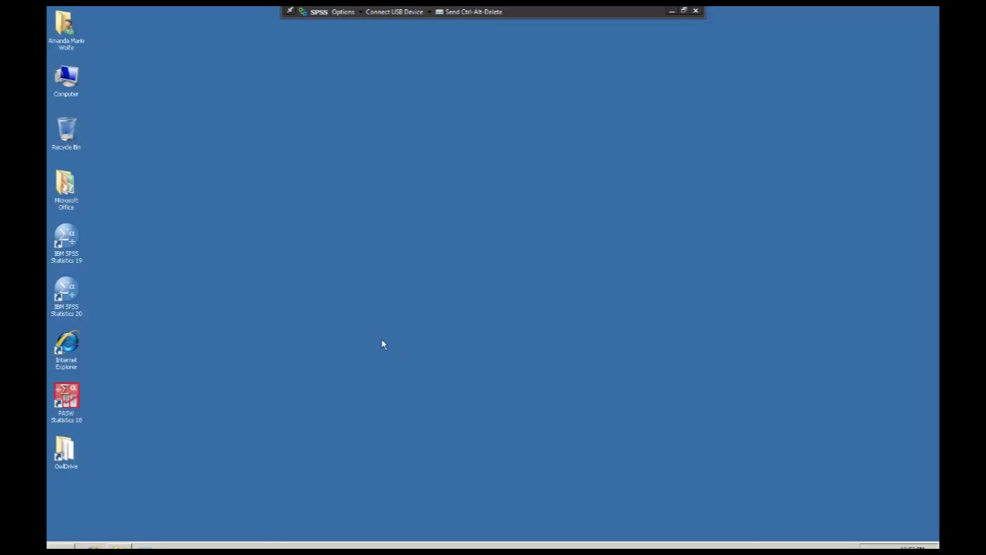
- Launch PASW Statistics 18 and browse for a data file in the Downloads folder
{"action": "double_click", "coordinate": [76, 408]}
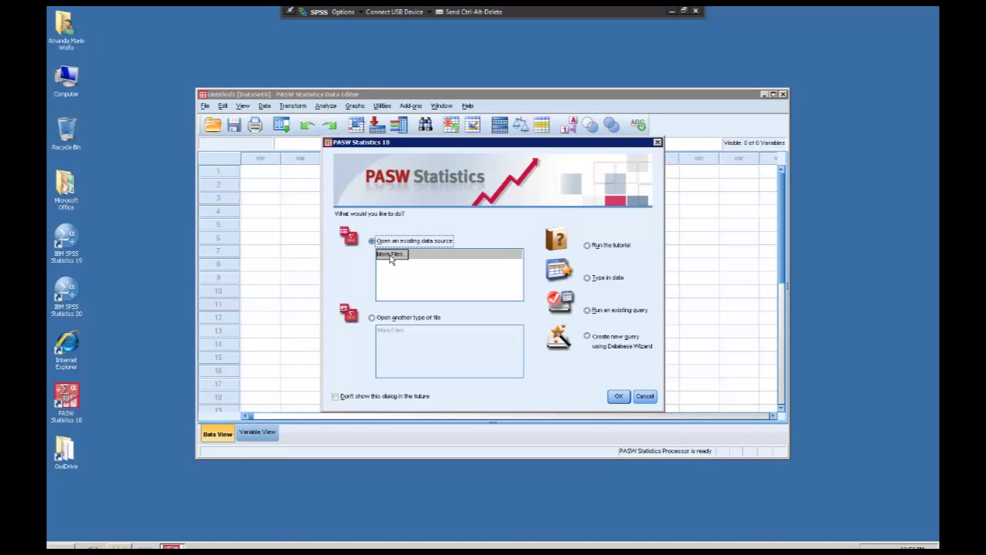
{"action": "left_click", "coordinate": [392, 256]}
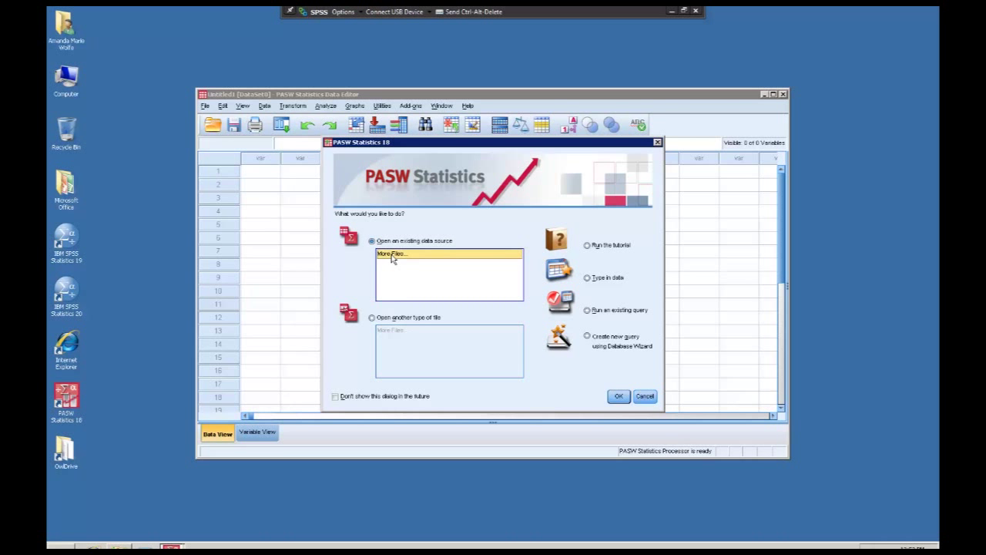
{"action": "double_click", "coordinate": [392, 256]}
{"action": "left_click", "coordinate": [423, 211]}
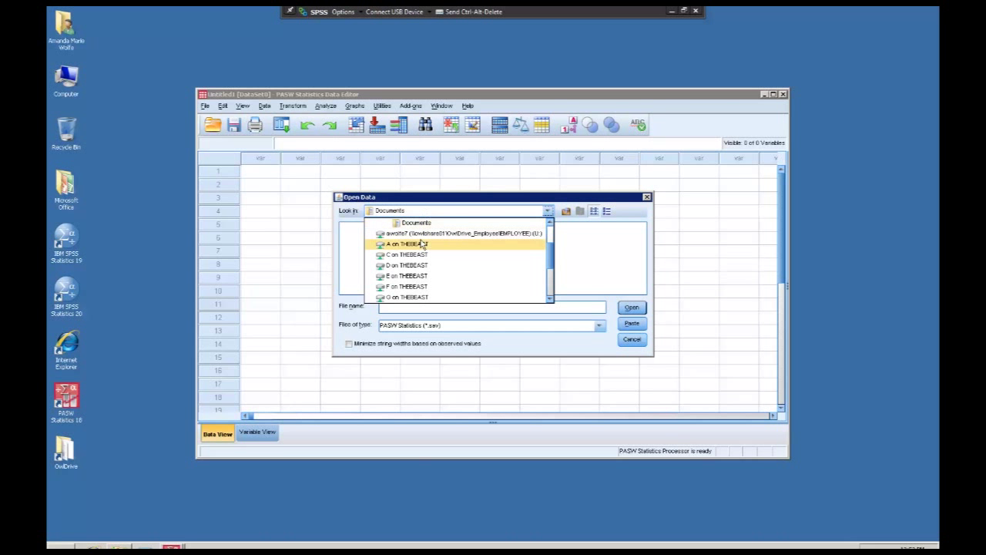
{"action": "scroll", "coordinate": [423, 240], "scroll_direction": "up", "scroll_amount": 3}
{"action": "left_click", "coordinate": [429, 236]}
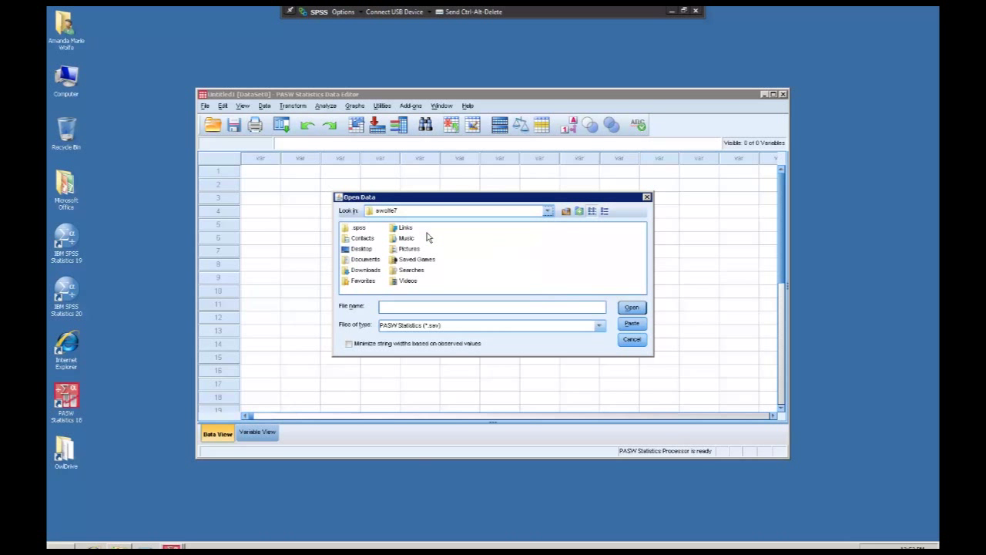
{"action": "double_click", "coordinate": [366, 269]}
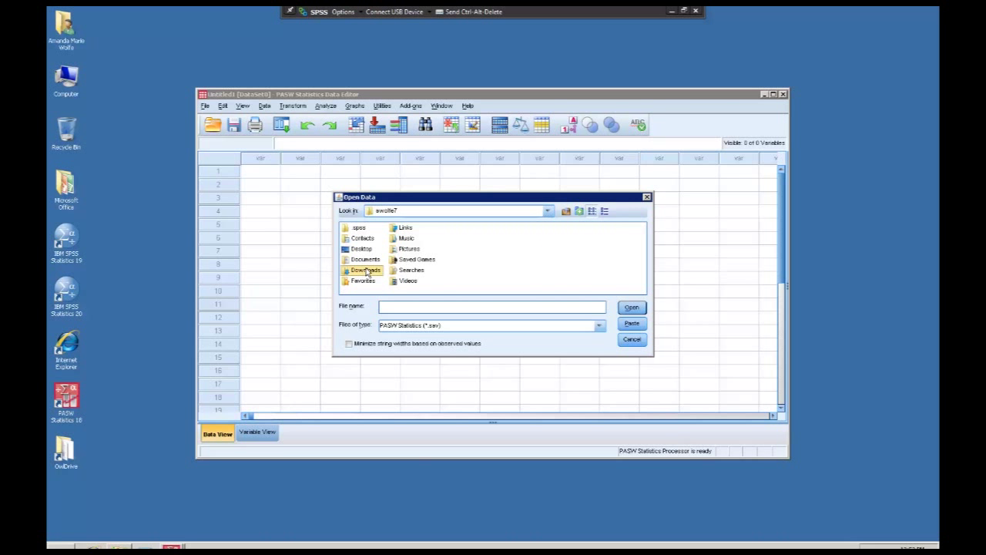
- Open Lab3_data.xlsx as an Excel file, reading variable names from the first row
{"action": "left_click", "coordinate": [422, 324]}
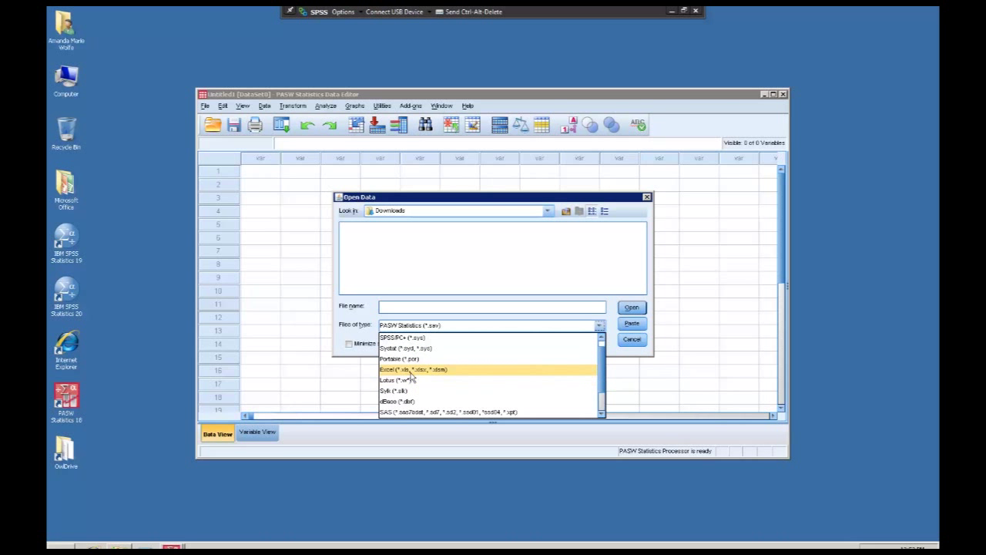
{"action": "left_click", "coordinate": [412, 374]}
{"action": "left_click", "coordinate": [362, 229]}
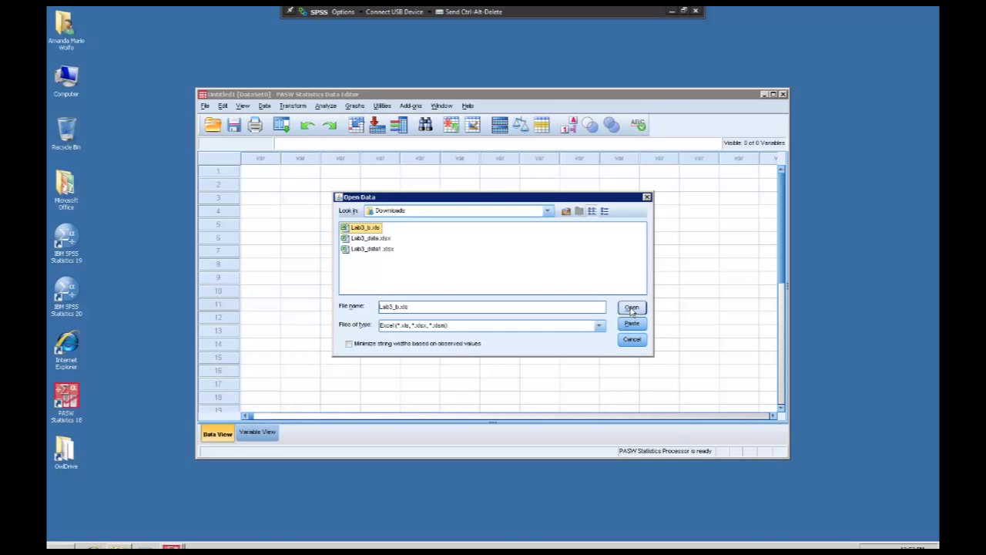
{"action": "left_click", "coordinate": [369, 238]}
{"action": "left_click", "coordinate": [627, 308]}
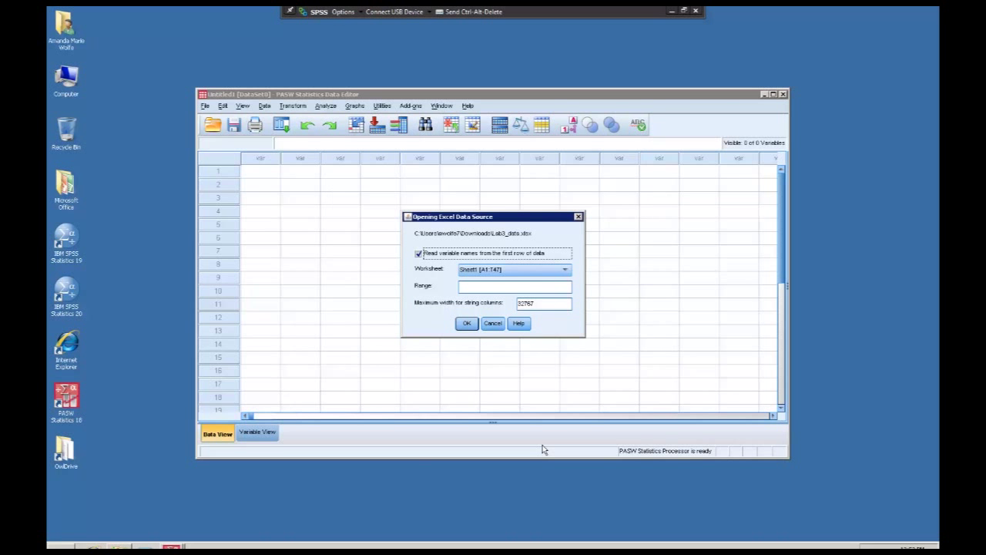
{"action": "left_click", "coordinate": [465, 323]}
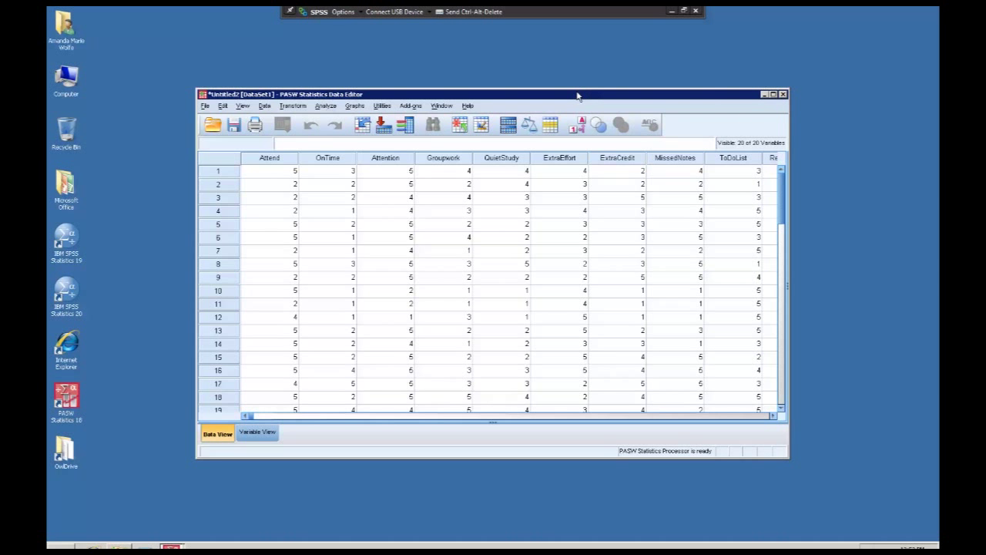
- Move the Data Editor window up-left and resize it larger to show more rows and columns
{"action": "left_click_drag", "start_coordinate": [570, 95], "coordinate": [466, 33]}
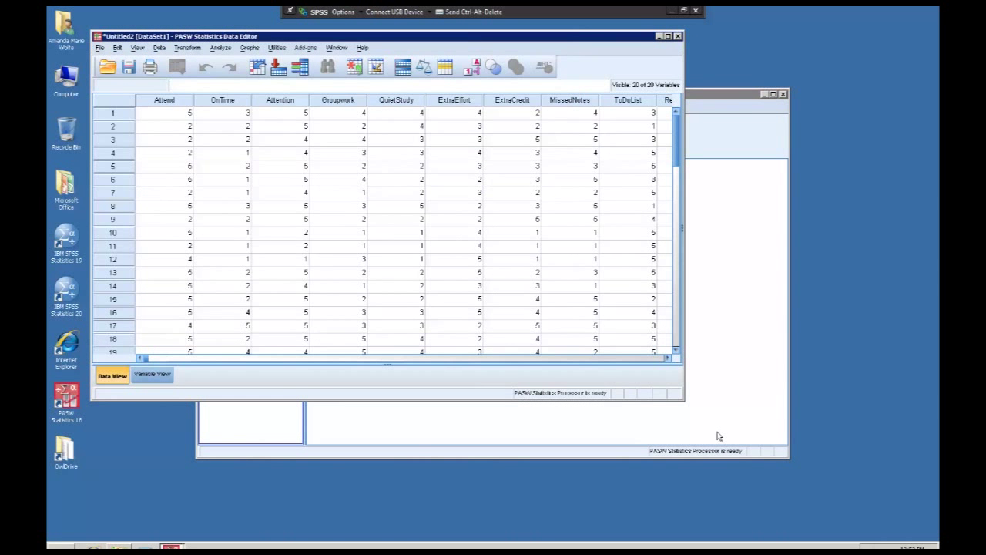
{"action": "left_click_drag", "start_coordinate": [688, 406], "coordinate": [929, 534]}
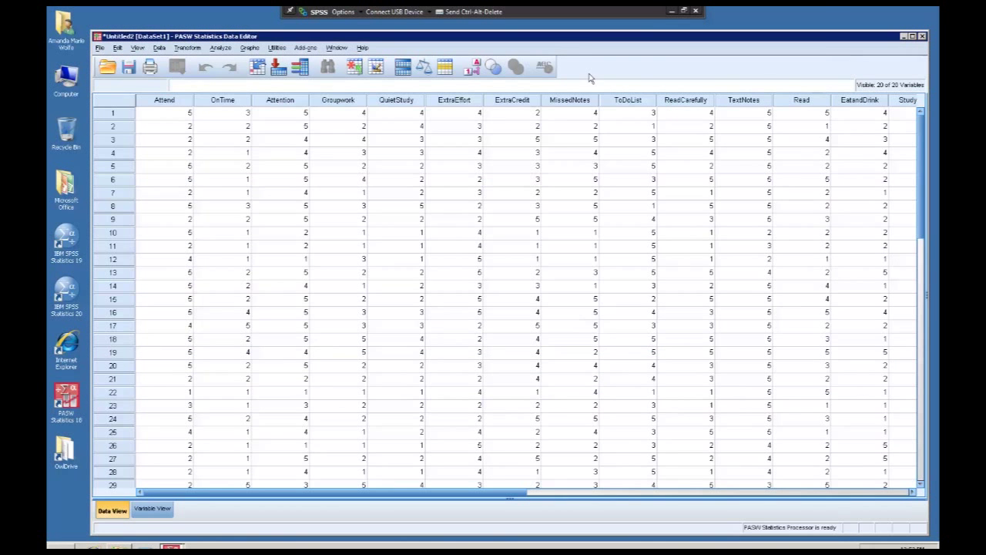
{"action": "left_click_drag", "start_coordinate": [583, 38], "coordinate": [567, 29]}
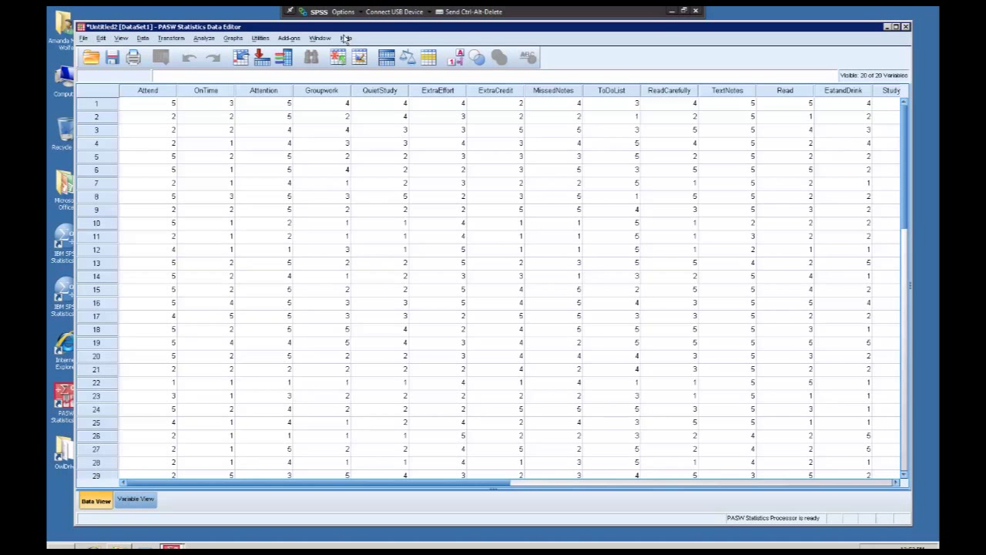
{"action": "key", "text": "ctrl+t"}
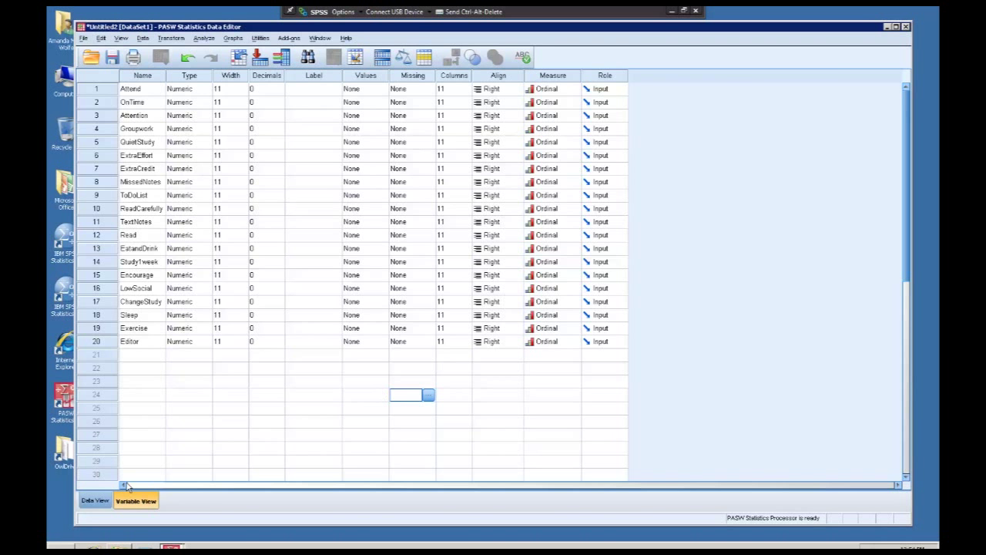
{"action": "left_click", "coordinate": [95, 501]}
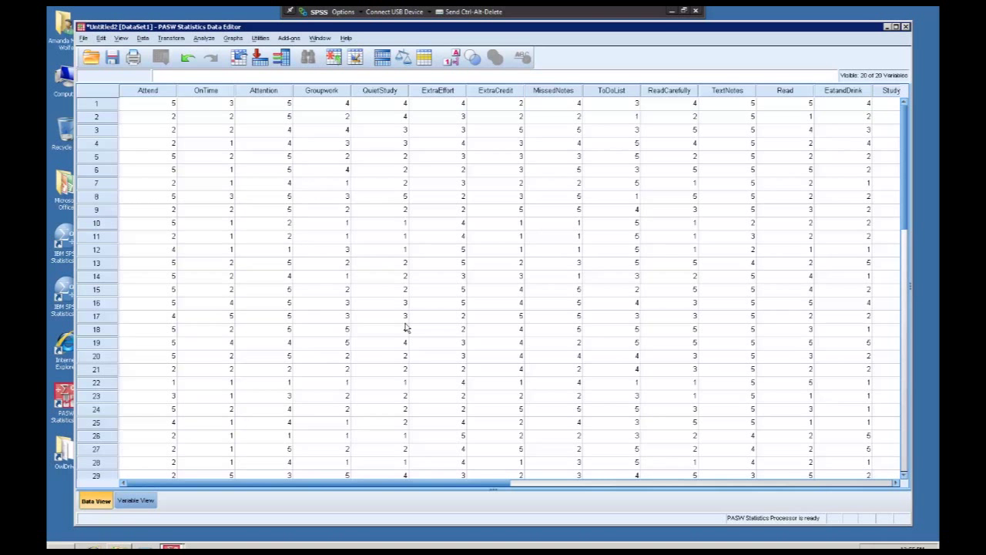
- Open Transform > Compute Variable and name the target variable TotalScore
{"action": "left_click", "coordinate": [171, 39]}
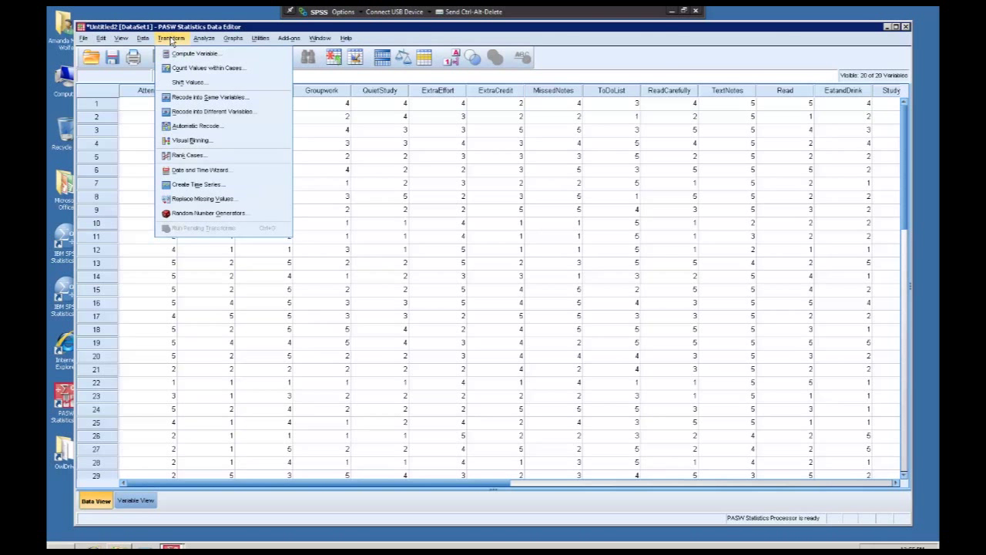
{"action": "left_click", "coordinate": [181, 53]}
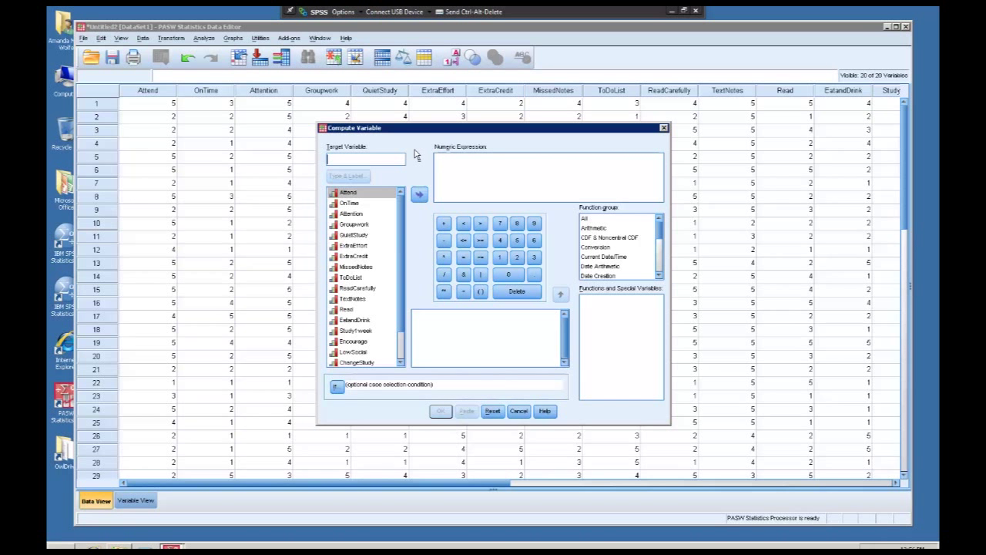
{"action": "type", "text": "TotalSco"}
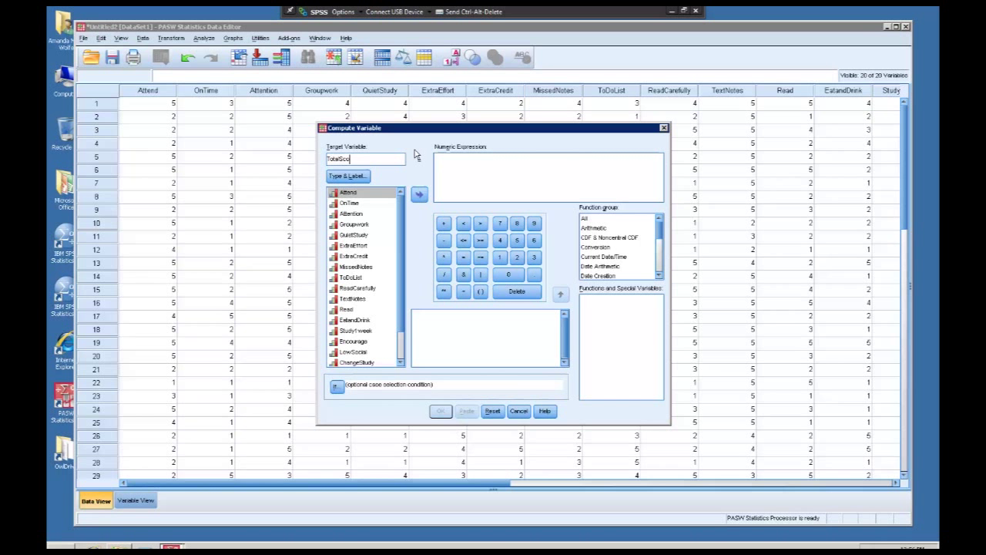
{"action": "type", "text": "re"}
- Build the sum expression starting Attend + OnTime + Attention + Groupwork +
{"action": "left_click", "coordinate": [419, 194]}
{"action": "left_click", "coordinate": [443, 225]}
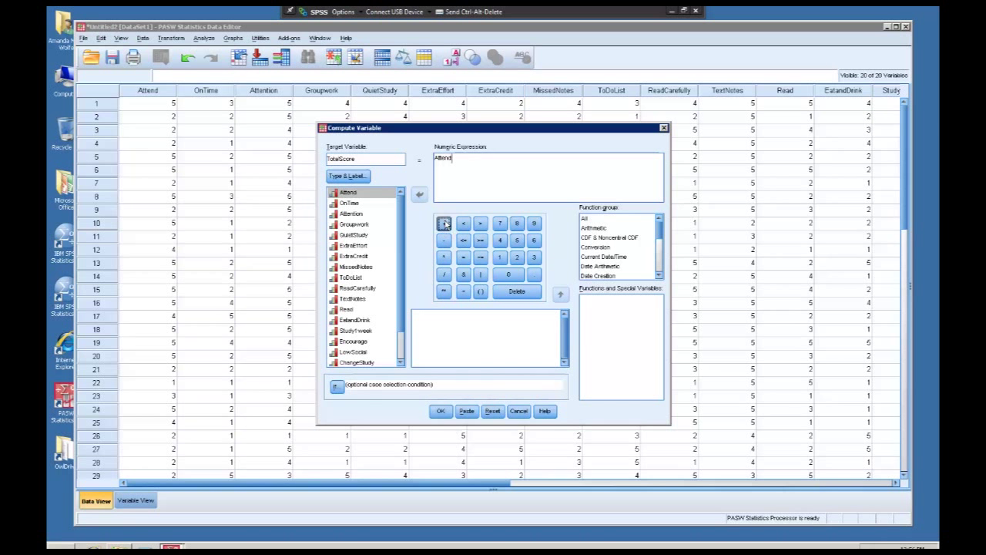
{"action": "left_click", "coordinate": [379, 202]}
{"action": "left_click", "coordinate": [419, 194]}
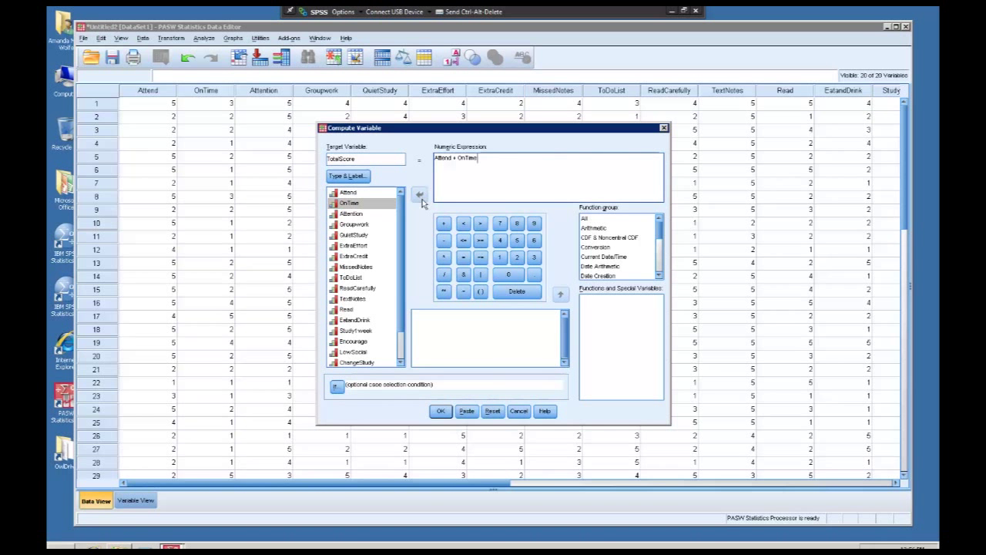
{"action": "left_click", "coordinate": [443, 224]}
{"action": "left_click", "coordinate": [362, 214]}
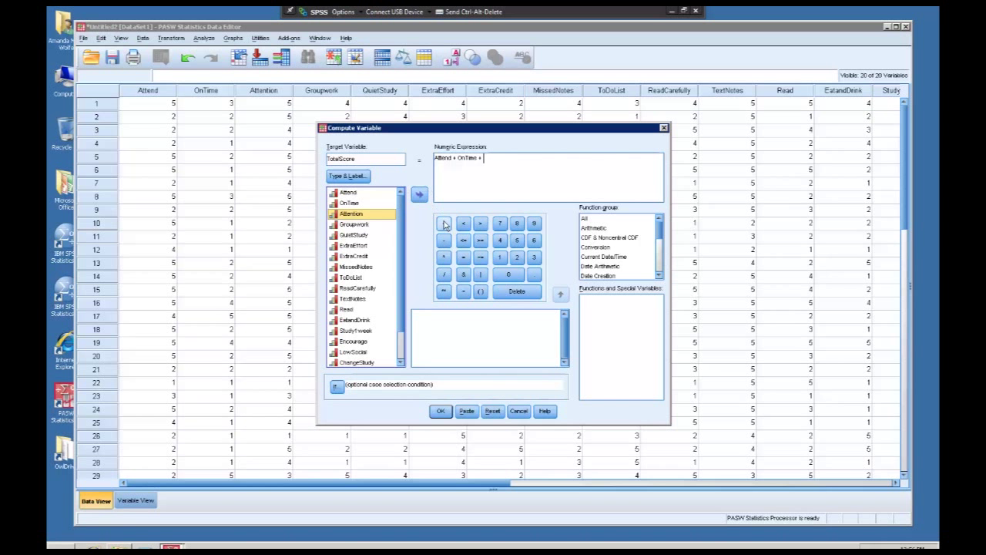
{"action": "left_click", "coordinate": [419, 194]}
{"action": "left_click", "coordinate": [443, 224]}
{"action": "left_click", "coordinate": [352, 225]}
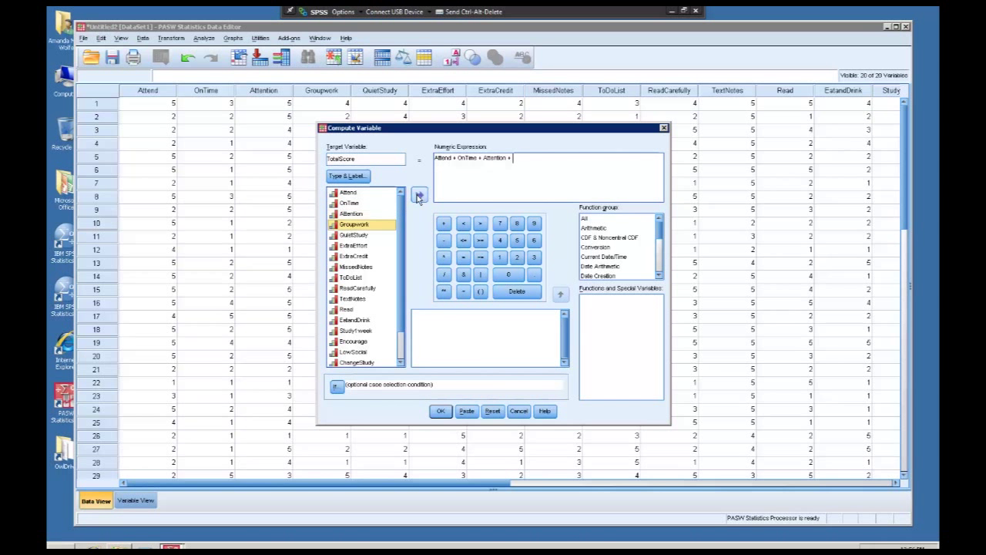
{"action": "left_click", "coordinate": [419, 194]}
{"action": "left_click", "coordinate": [443, 223]}
- Add QuietStudy through Editor to finish the 20-item sum and compute TotalScore
{"action": "left_click", "coordinate": [357, 235]}
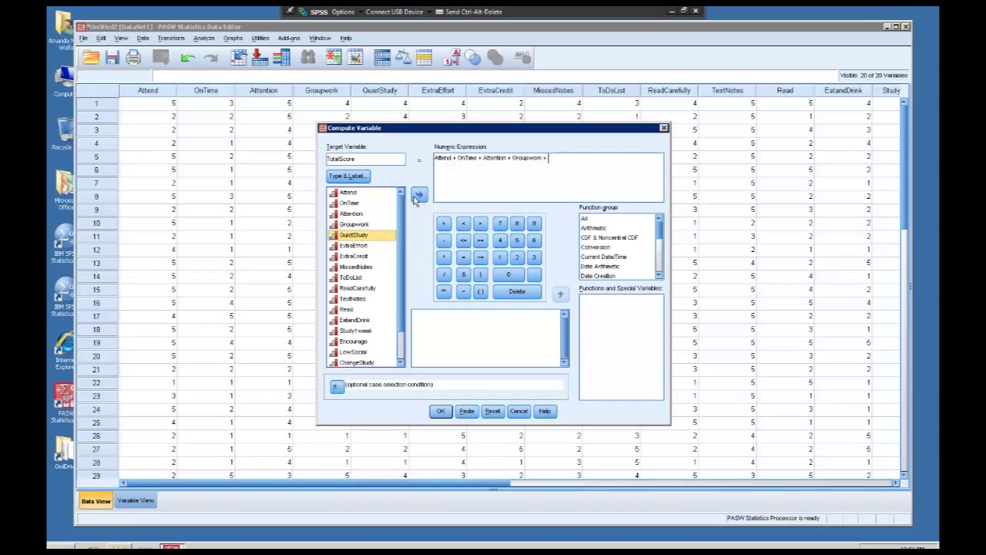
{"action": "left_click", "coordinate": [419, 194]}
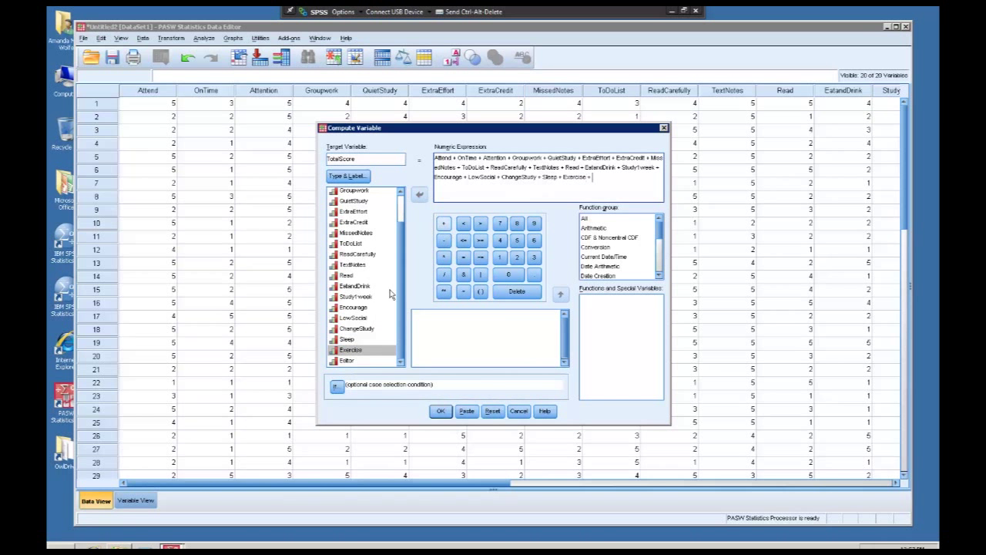
{"action": "left_click", "coordinate": [346, 361]}
{"action": "left_click", "coordinate": [419, 194]}
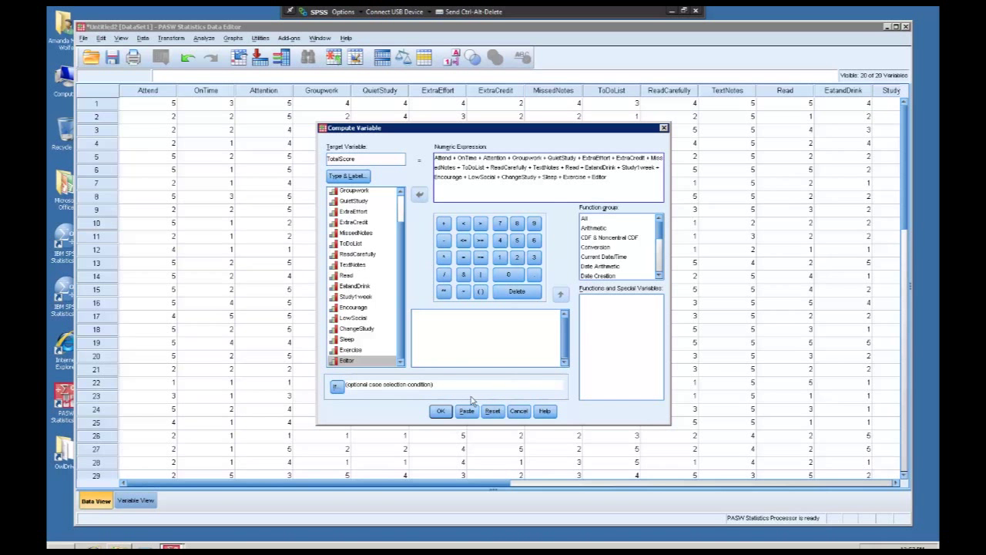
{"action": "left_click", "coordinate": [438, 411]}
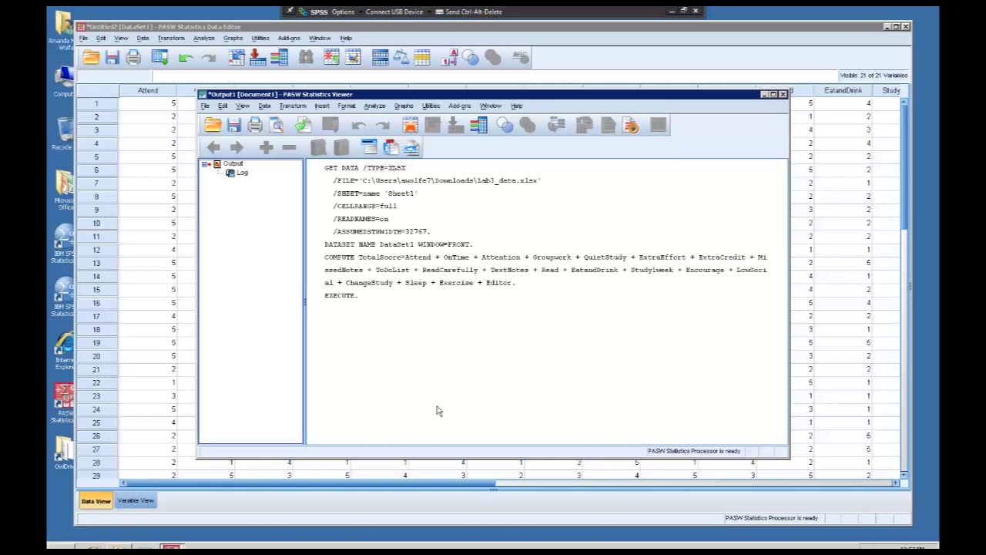
- Return to the Data Editor's Data View showing TotalScore values like 76.00 and 59.00
{"action": "left_click", "coordinate": [354, 302]}
{"action": "left_click", "coordinate": [218, 504]}
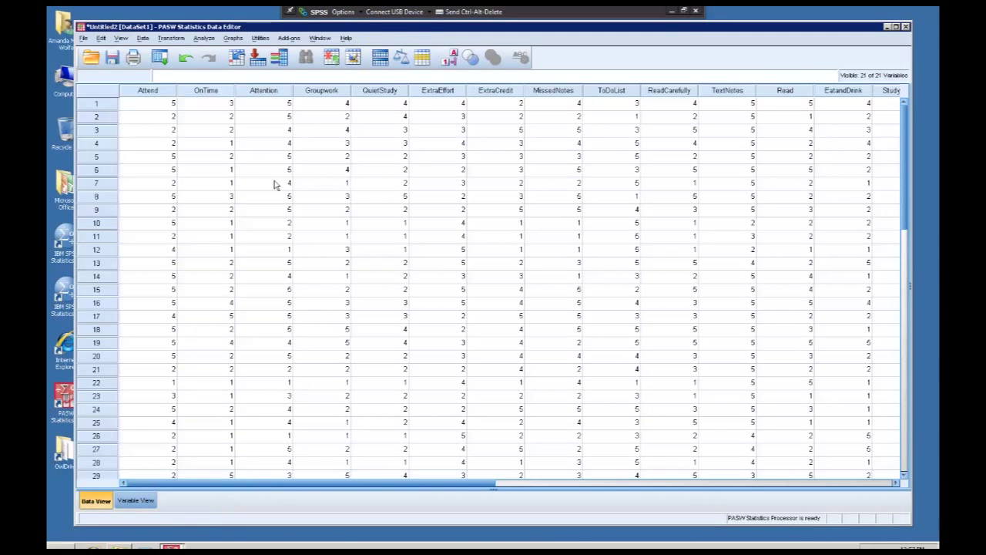
{"action": "left_click_drag", "start_coordinate": [342, 483], "coordinate": [764, 498]}
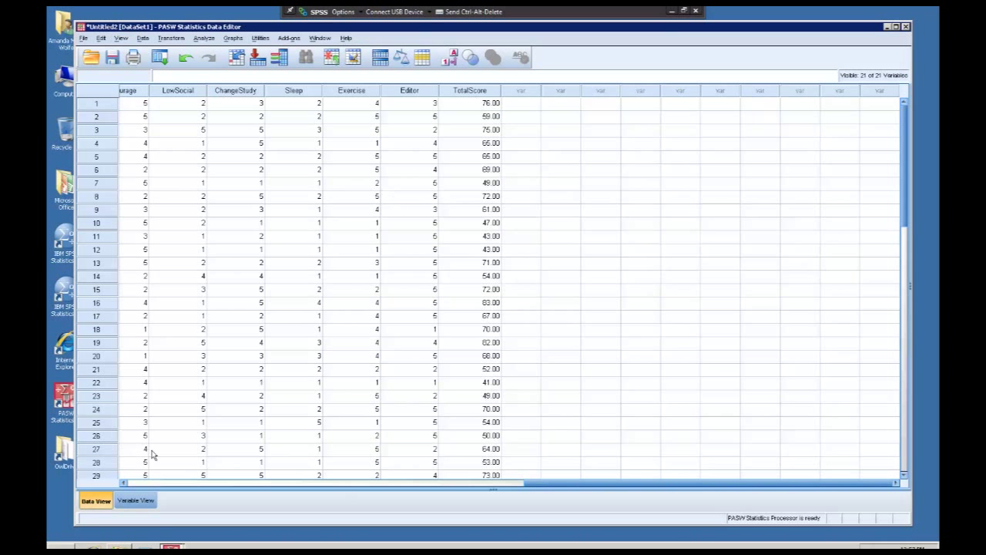
{"action": "left_click", "coordinate": [136, 500]}
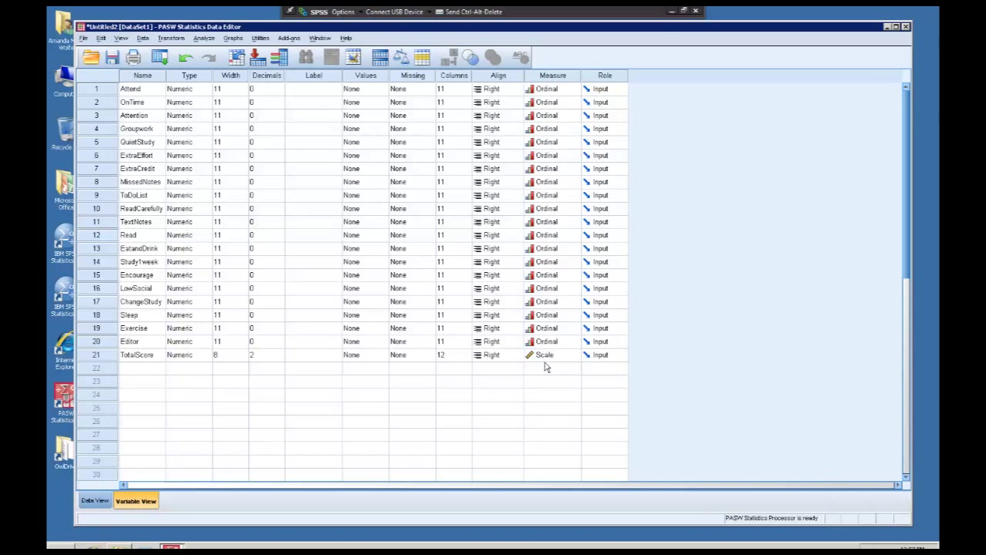
{"action": "left_click", "coordinate": [95, 500]}
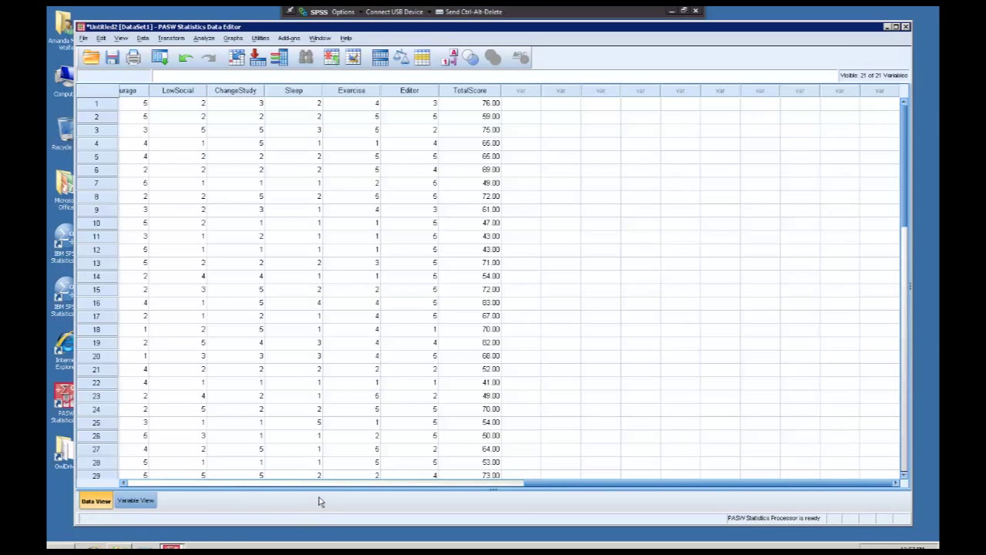
- Start a new compute with target TotalScore2 and clear the old expression
{"action": "left_click", "coordinate": [166, 41]}
{"action": "left_click", "coordinate": [194, 54]}
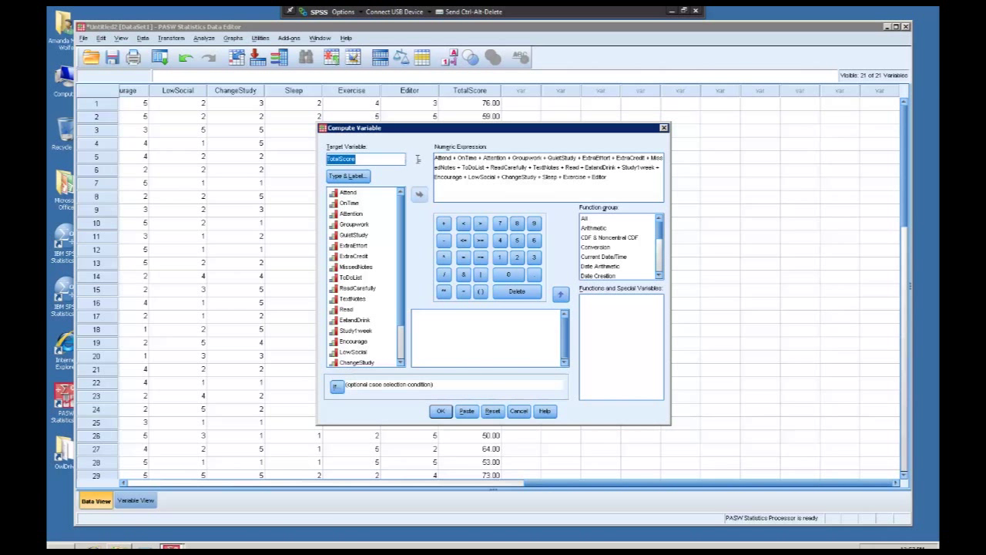
{"action": "left_click", "coordinate": [377, 155]}
{"action": "type", "text": "2"}
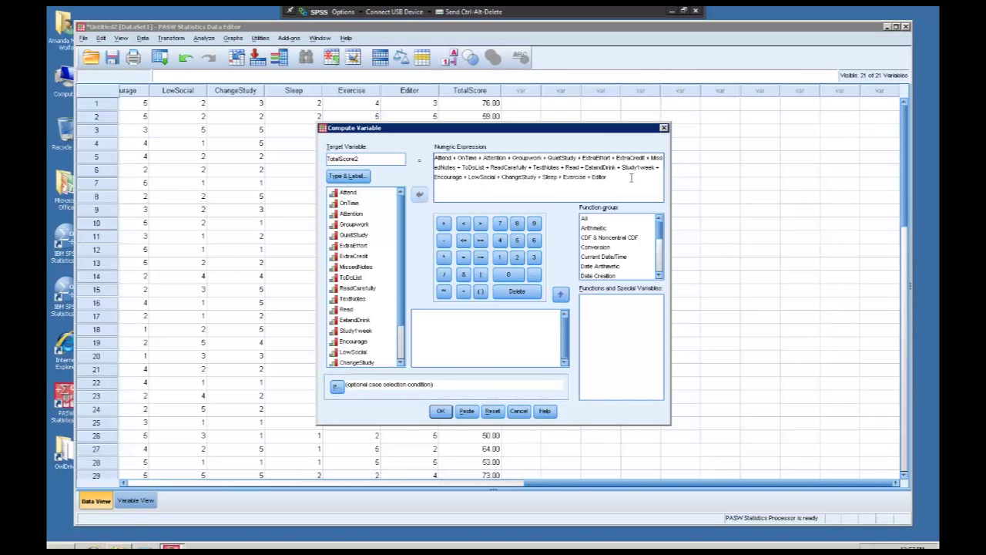
{"action": "key", "text": "Tab"}
{"action": "key", "text": "Delete"}
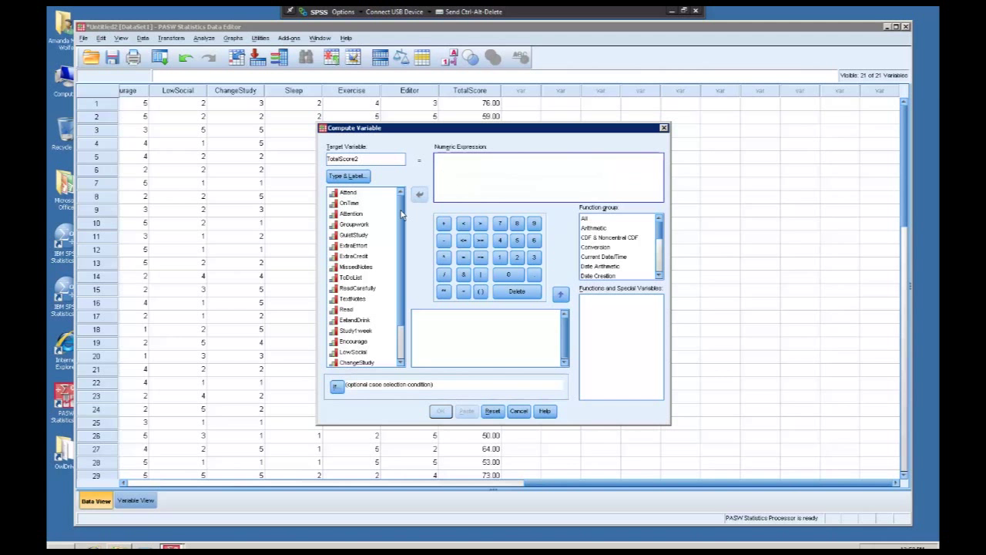
{"action": "scroll", "coordinate": [398, 282], "scroll_direction": "down", "scroll_amount": 1}
{"action": "scroll", "coordinate": [399, 282], "scroll_direction": "down", "scroll_amount": 1}
- Set the expression to TotalScore * 2 and create TotalScore2
{"action": "left_click", "coordinate": [355, 361]}
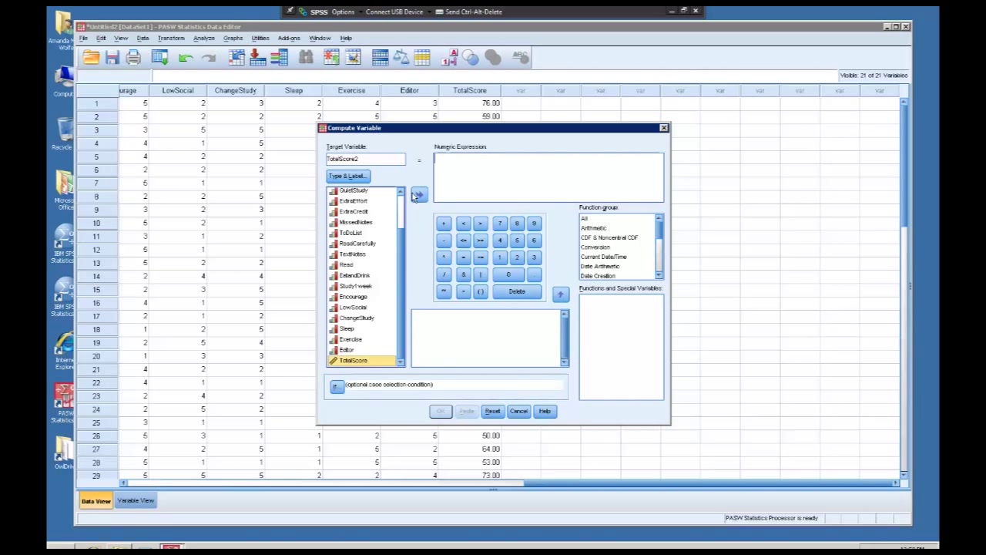
{"action": "left_click", "coordinate": [418, 194]}
{"action": "left_click", "coordinate": [443, 256]}
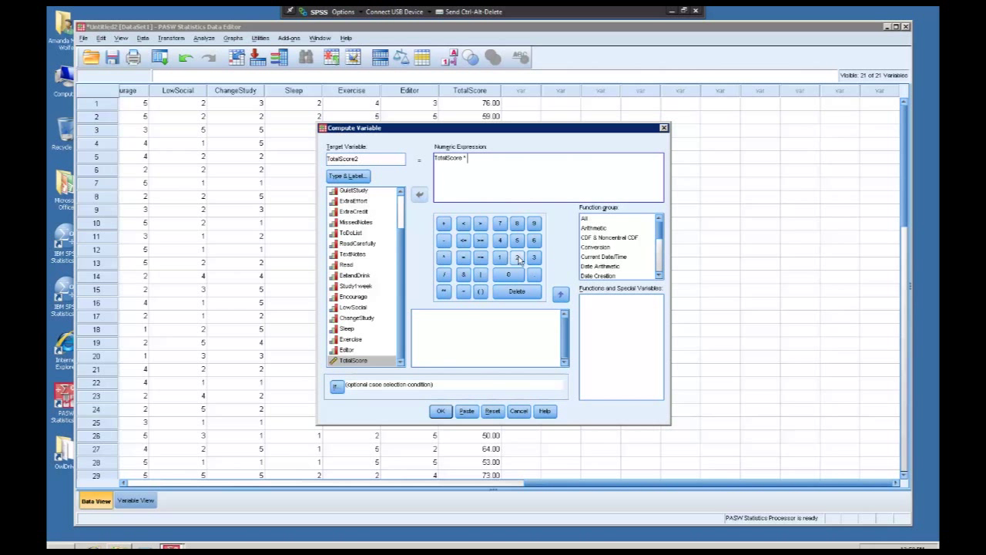
{"action": "left_click", "coordinate": [517, 257]}
{"action": "left_click", "coordinate": [440, 411]}
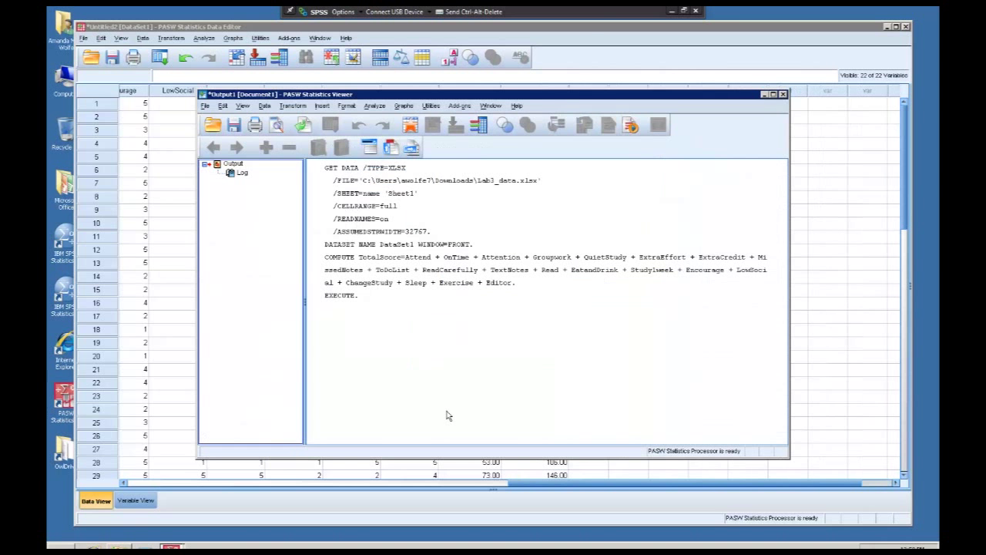
{"action": "left_click", "coordinate": [589, 37]}
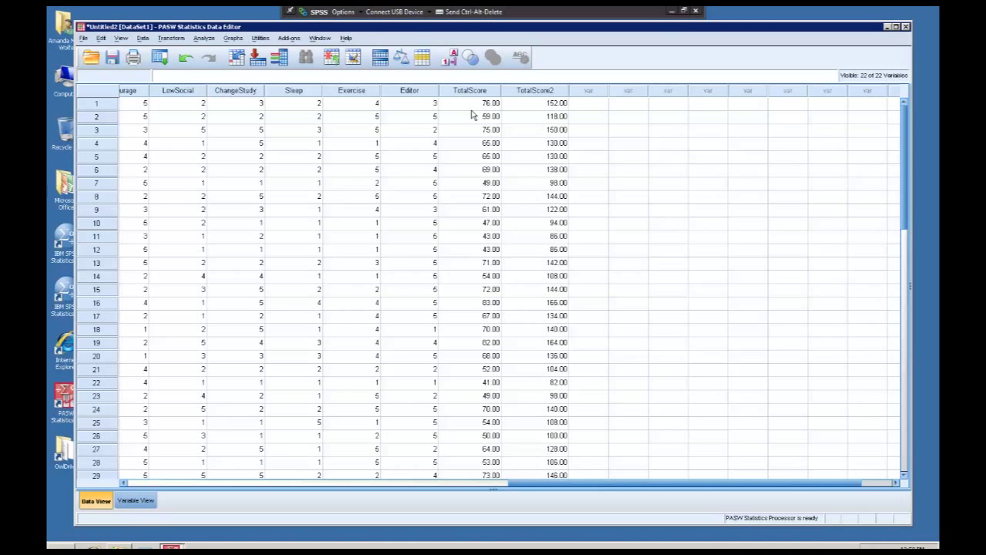
- Delete the TotalScore2 column and start a new compute named StudyingSubscale with an empty expression
{"action": "left_click", "coordinate": [519, 93]}
{"action": "key", "text": "Delete"}
{"action": "left_click", "coordinate": [171, 37]}
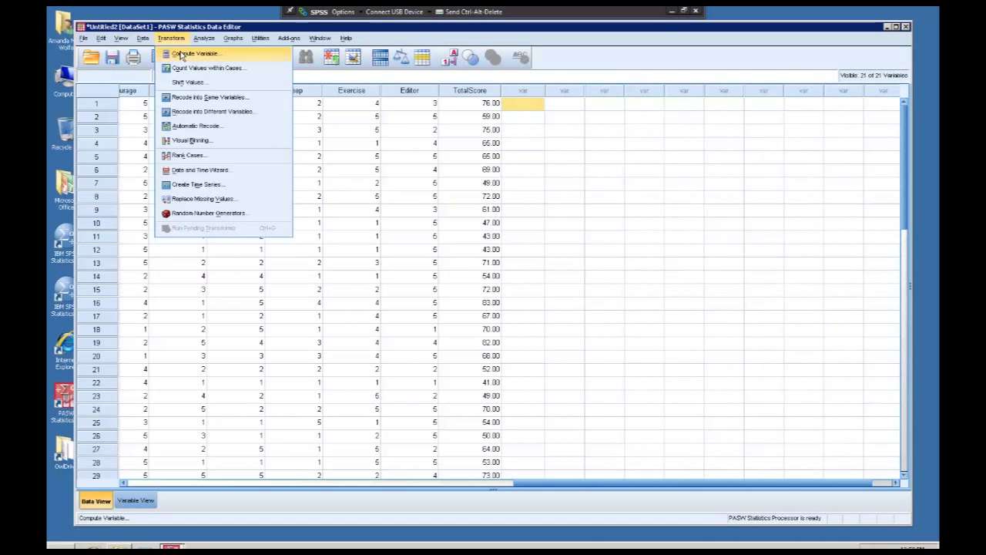
{"action": "left_click", "coordinate": [181, 55]}
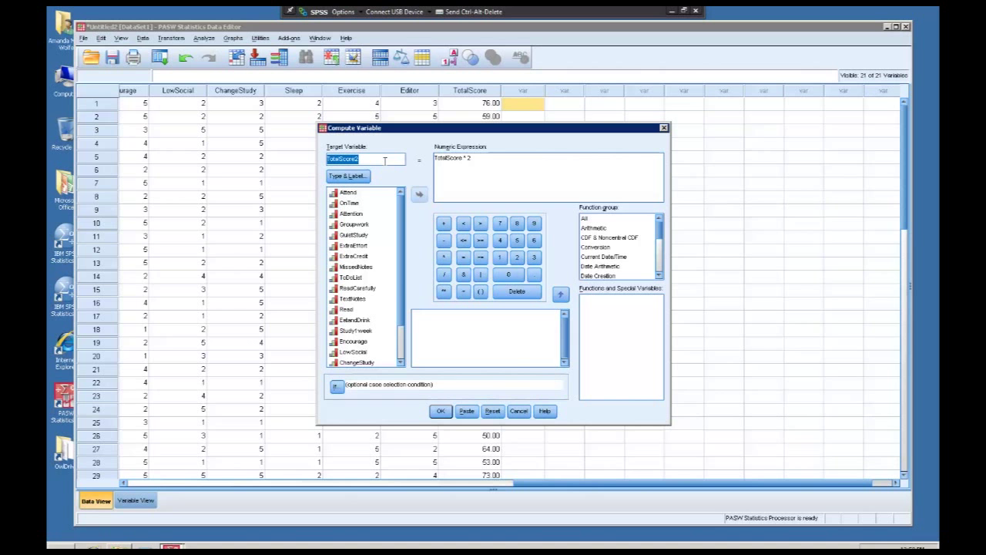
{"action": "type", "text": "Su"}
{"action": "key", "text": "BackSpace"}
{"action": "type", "text": "tudyingSubscale"}
{"action": "key", "text": "Tab"}
{"action": "key", "text": "BackSpace"}
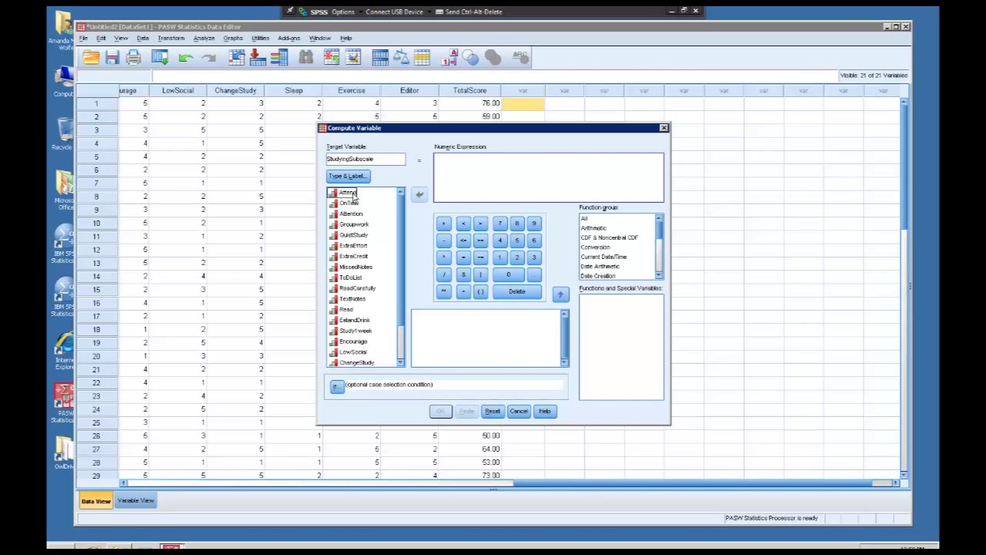
- Enter QuietStudy + Study1week + into the expression
{"action": "left_click", "coordinate": [355, 235]}
{"action": "left_click", "coordinate": [419, 194]}
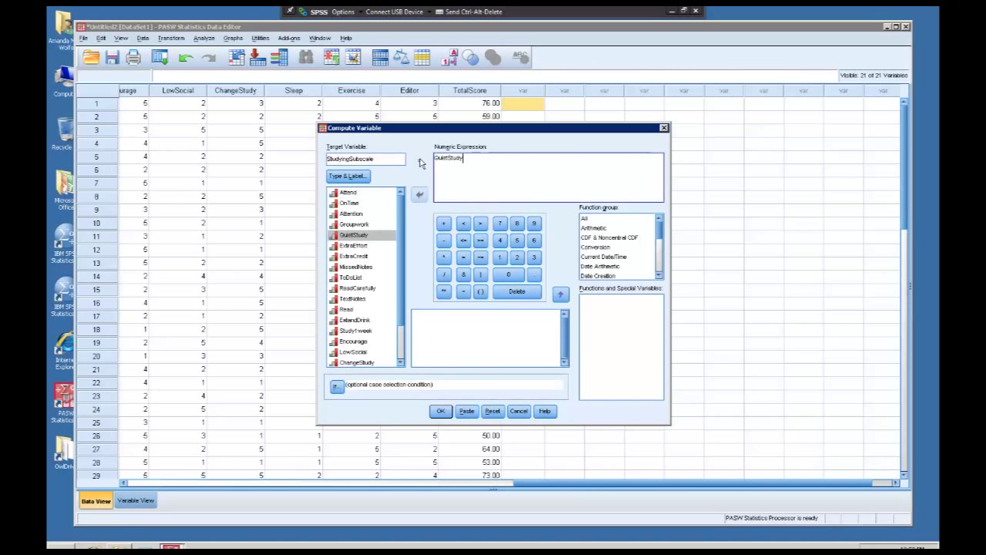
{"action": "left_click", "coordinate": [443, 223]}
{"action": "scroll", "coordinate": [400, 324], "scroll_direction": "down", "scroll_amount": 1}
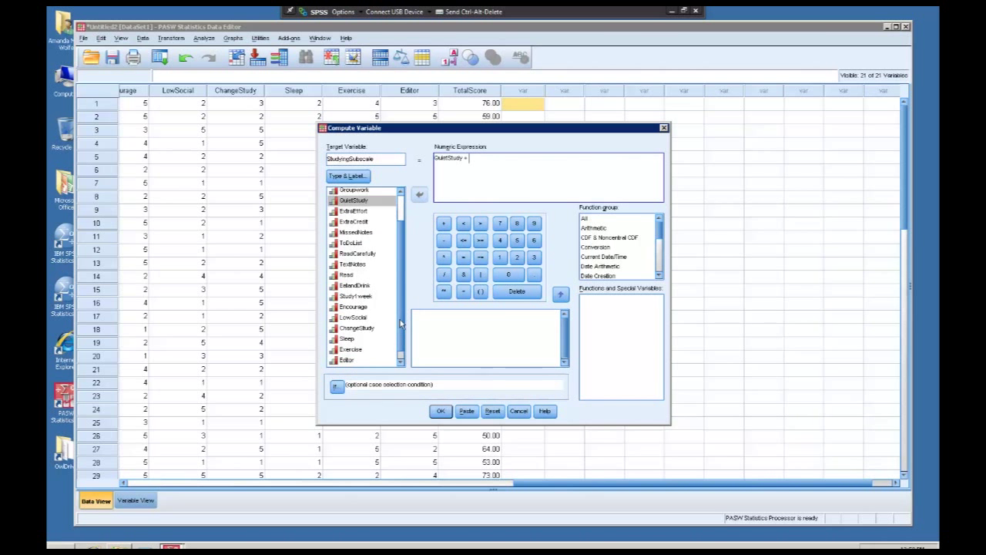
{"action": "scroll", "coordinate": [400, 323], "scroll_direction": "down", "scroll_amount": 1}
{"action": "left_click", "coordinate": [365, 286]}
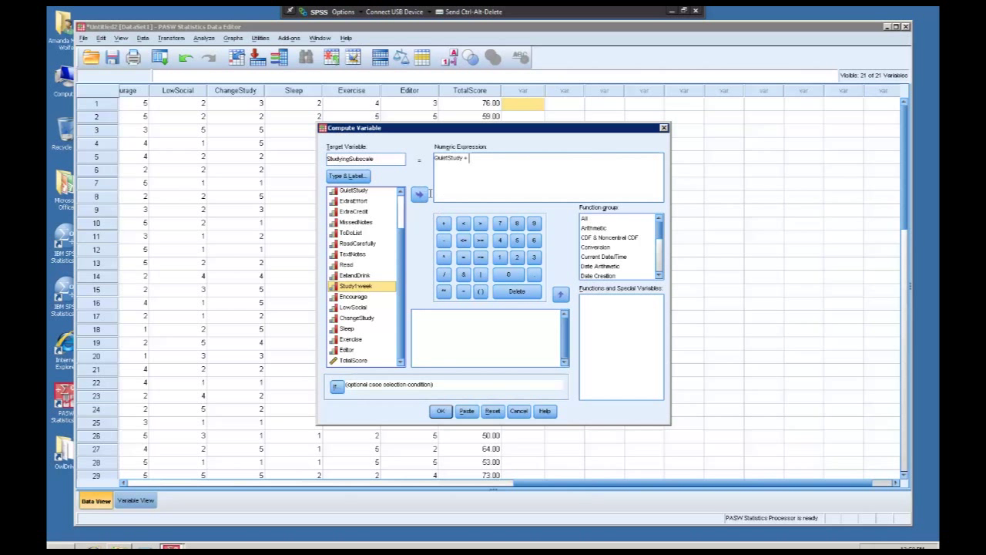
{"action": "left_click", "coordinate": [424, 195]}
{"action": "left_click", "coordinate": [444, 224]}
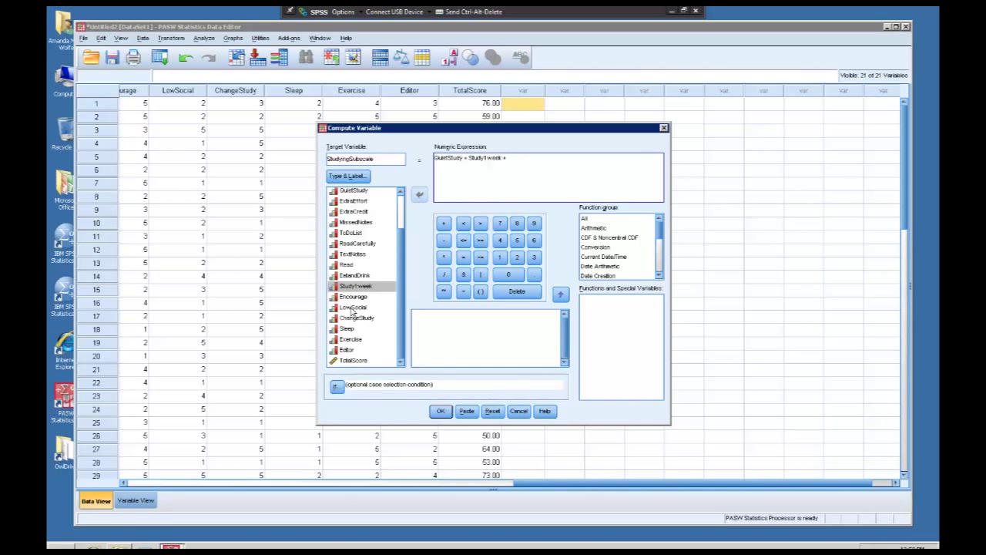
- Add ChangeStudy + LowSocial and compute StudyingSubscale
{"action": "left_click", "coordinate": [356, 318]}
{"action": "left_click", "coordinate": [419, 194]}
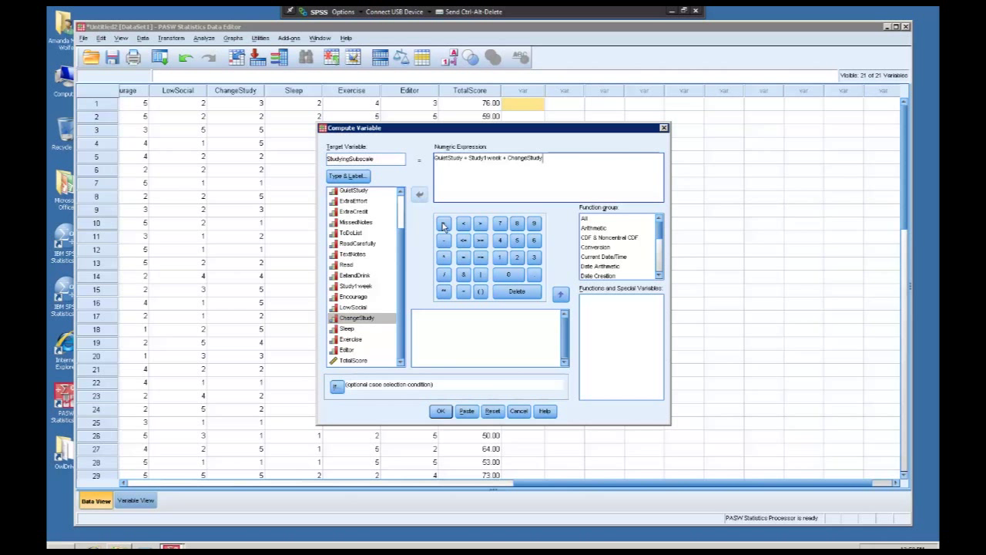
{"action": "left_click", "coordinate": [444, 224]}
{"action": "left_click", "coordinate": [346, 264]}
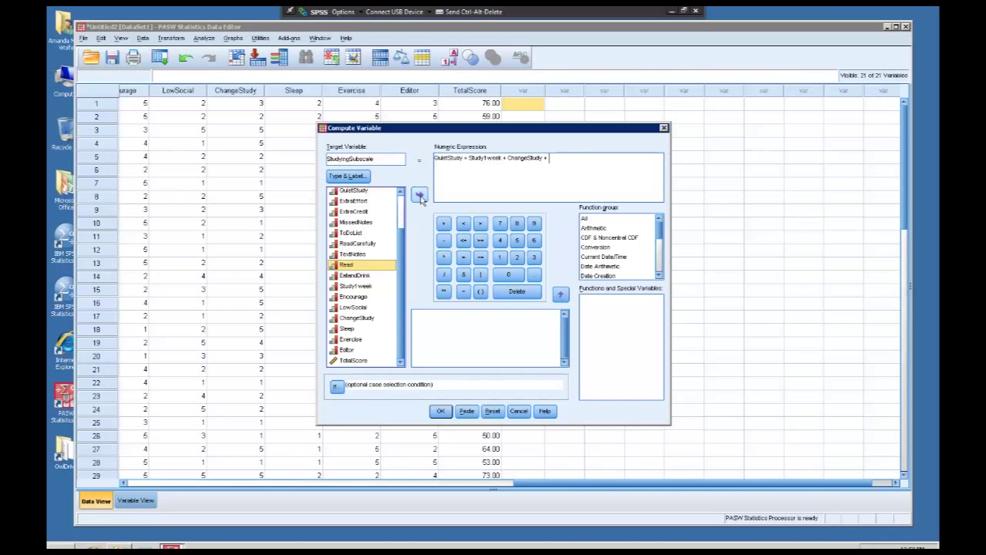
{"action": "left_click", "coordinate": [353, 307]}
{"action": "left_click", "coordinate": [419, 194]}
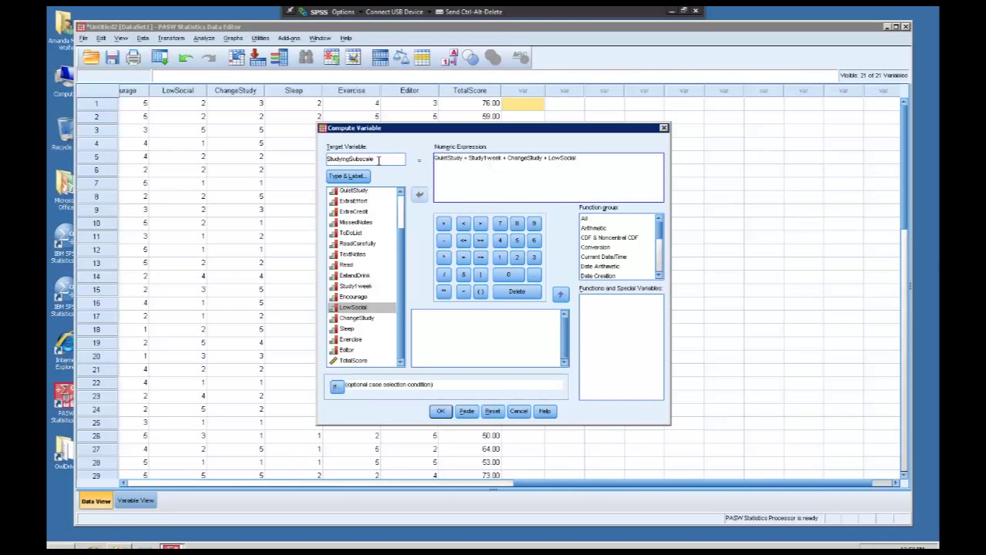
{"action": "left_click", "coordinate": [440, 411]}
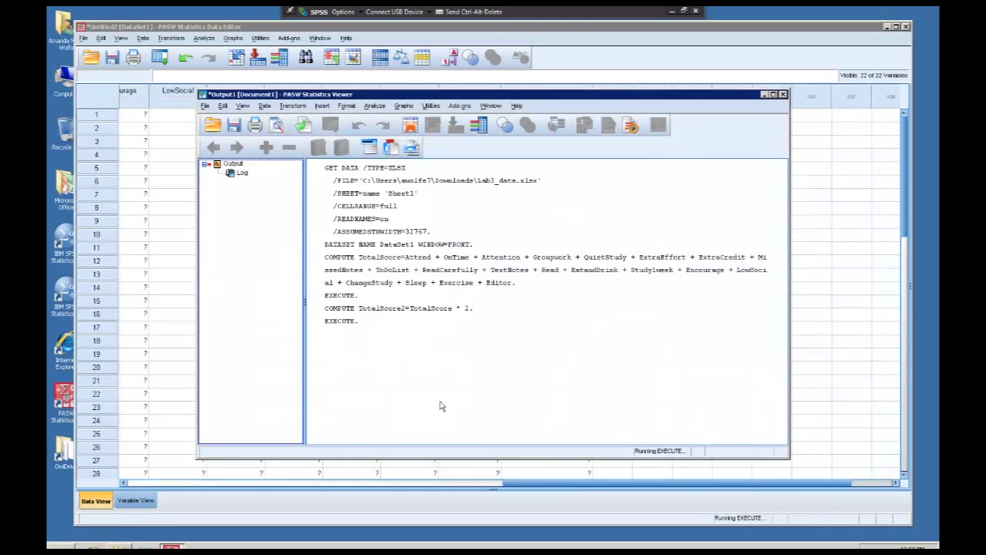
- Bring the Data Editor to the front and switch to Variable View
{"action": "left_click", "coordinate": [583, 27]}
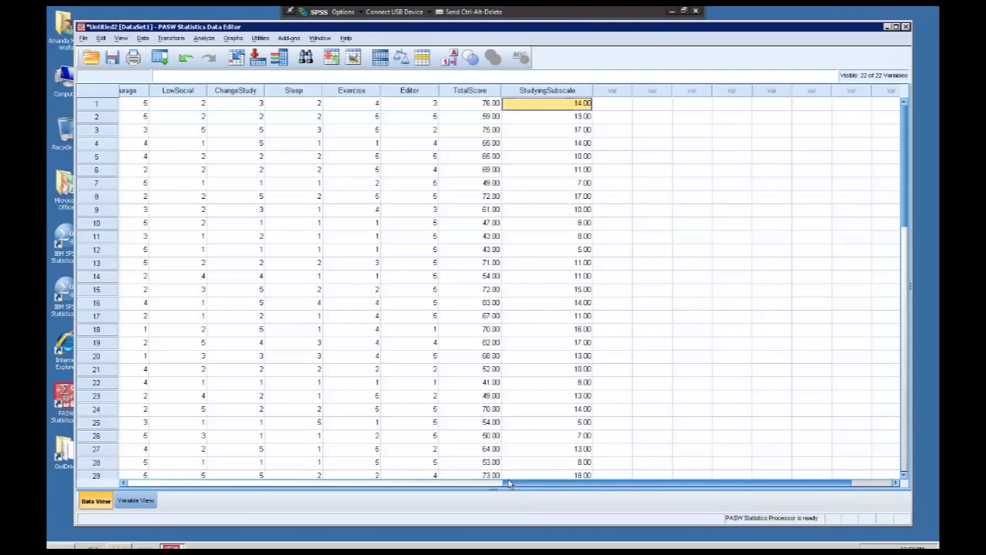
{"action": "left_click", "coordinate": [136, 500]}
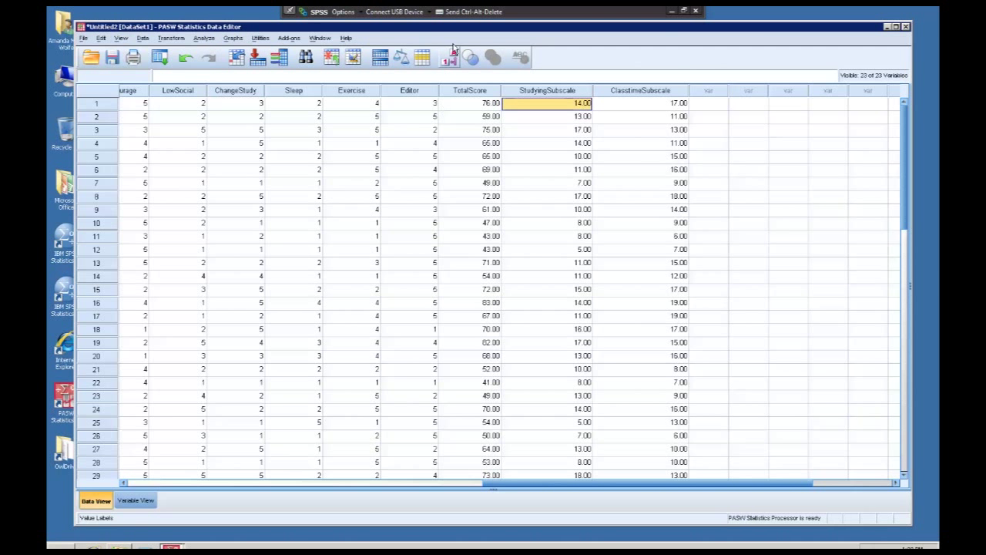
- Open Analyze > Correlate > Bivariate and add StudyingSubscale and ClasstimeSubscale as variables
{"action": "left_click", "coordinate": [203, 39]}
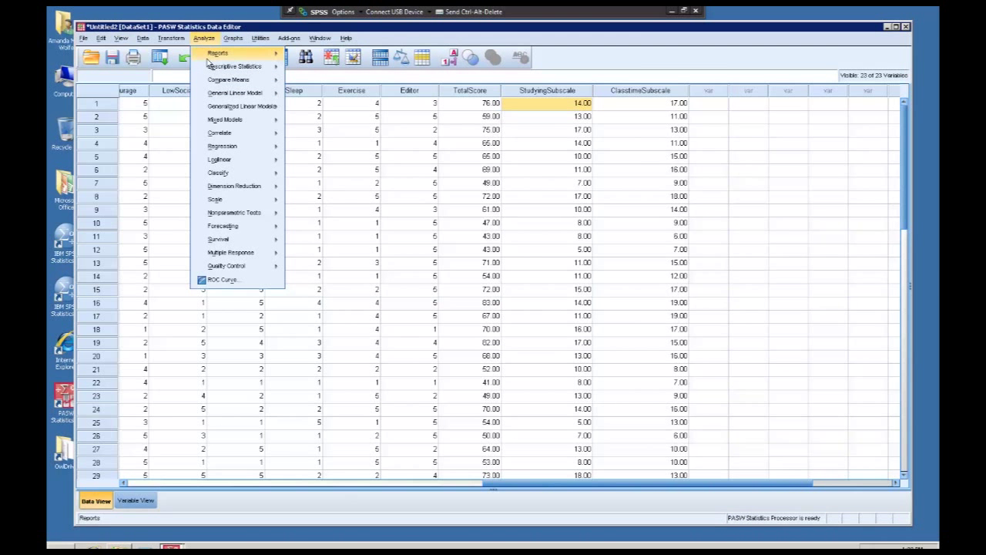
{"action": "mouse_move", "coordinate": [225, 134]}
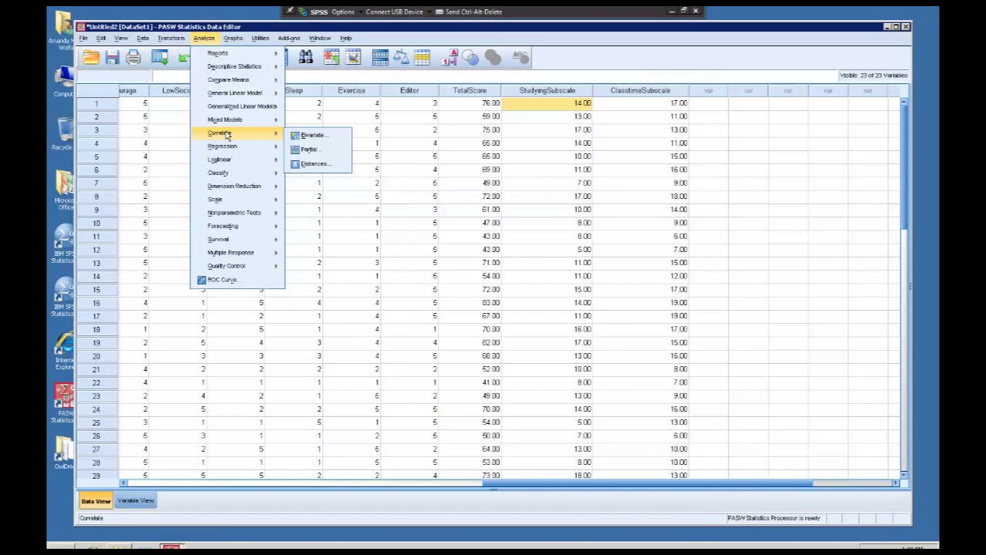
{"action": "left_click", "coordinate": [313, 139]}
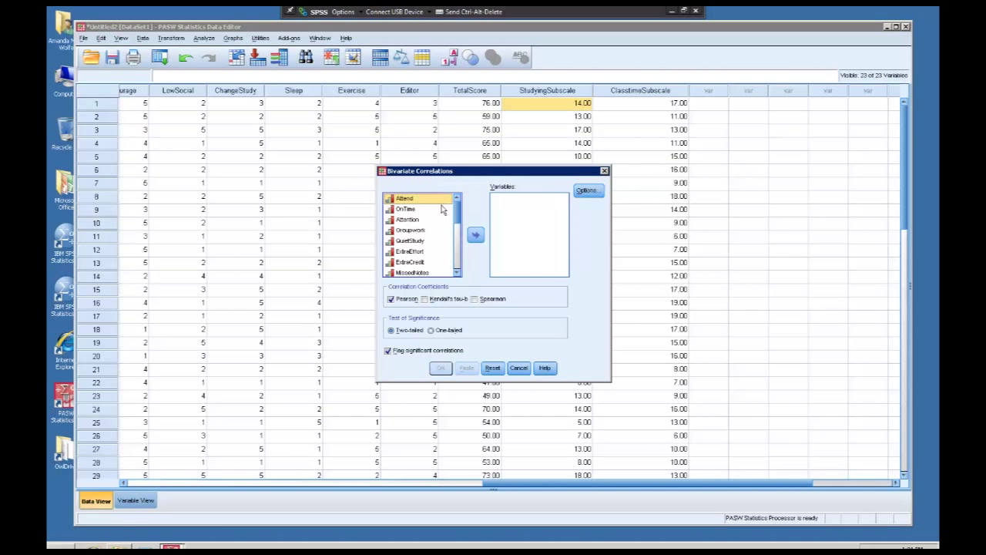
{"action": "left_click_drag", "start_coordinate": [457, 215], "coordinate": [457, 268]}
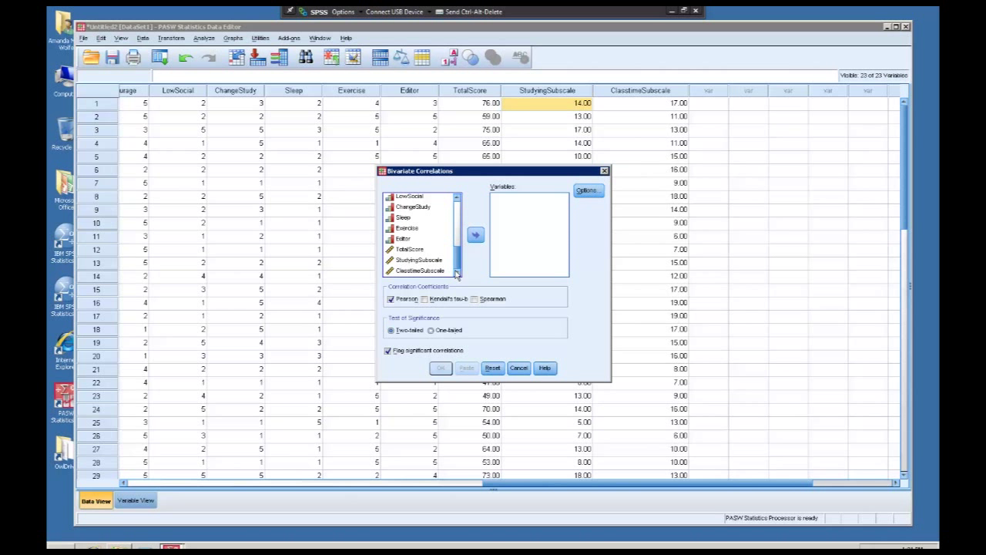
{"action": "left_click", "coordinate": [449, 259]}
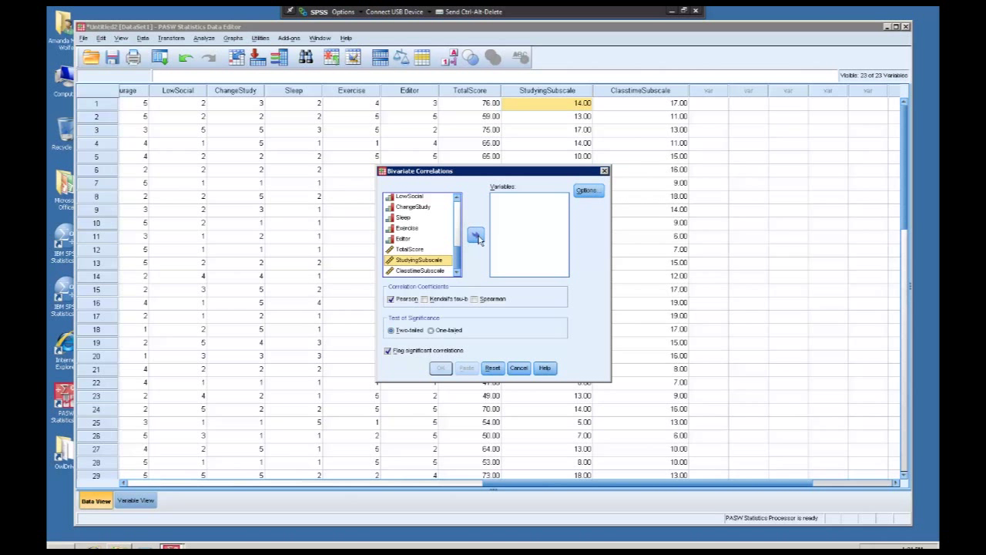
{"action": "left_click", "coordinate": [475, 235]}
{"action": "left_click", "coordinate": [474, 235]}
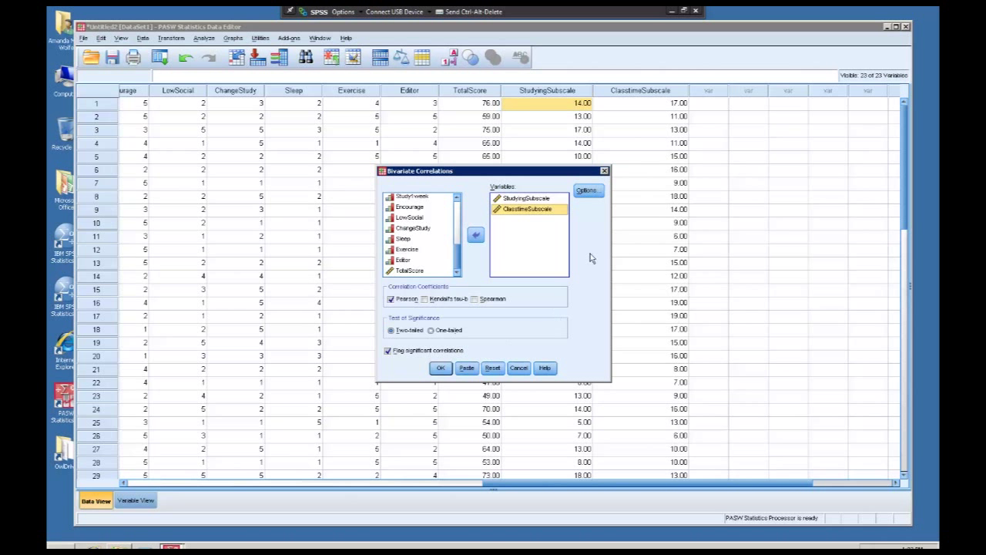
- Run the Pearson correlation with default options and enlarge the Output Viewer to see r = .664
{"action": "left_click", "coordinate": [585, 193]}
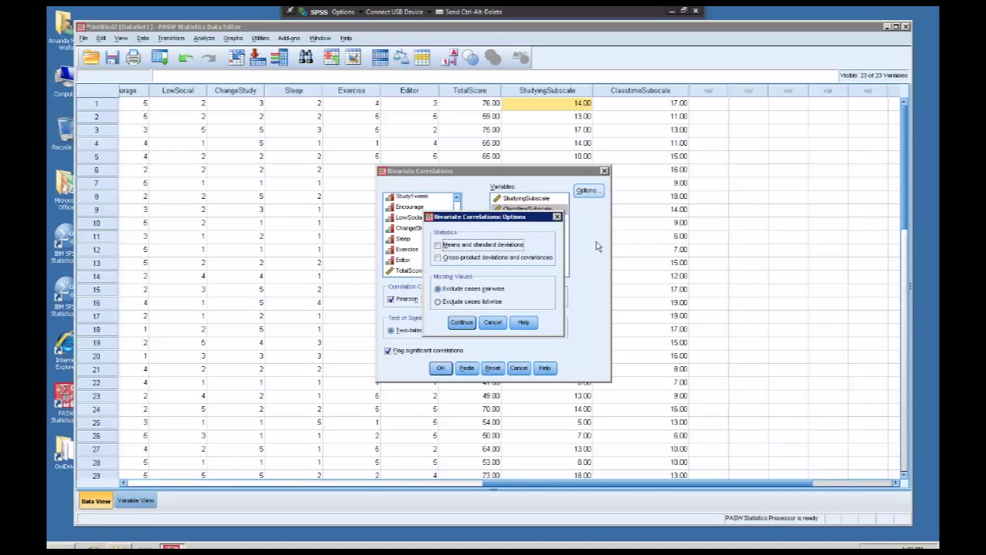
{"action": "left_click", "coordinate": [462, 323]}
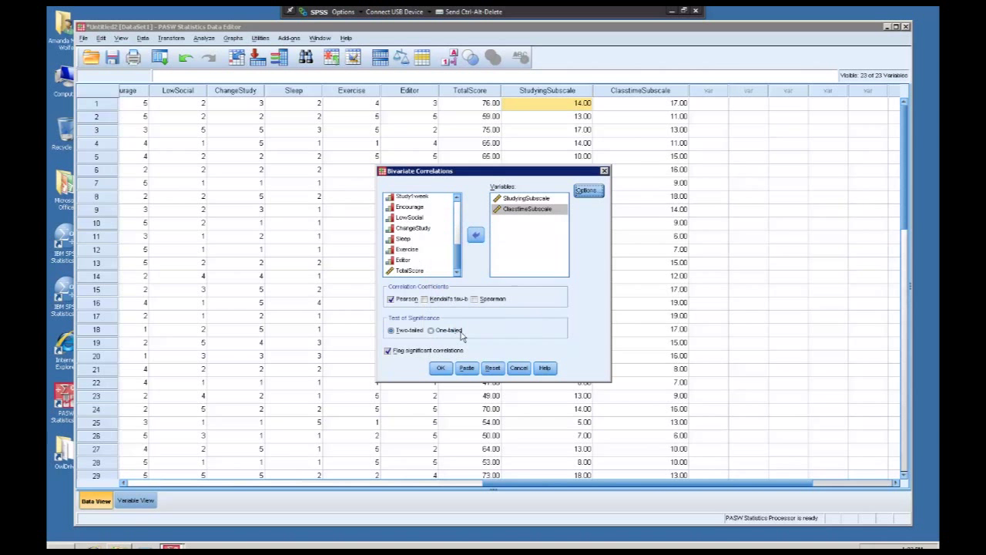
{"action": "left_click", "coordinate": [441, 368]}
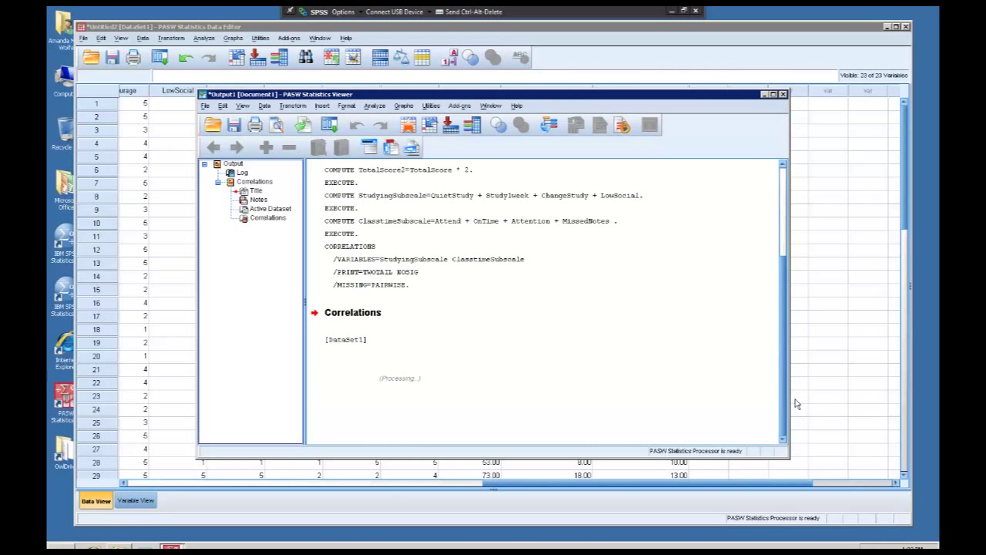
{"action": "left_click_drag", "start_coordinate": [790, 90], "coordinate": [847, 18]}
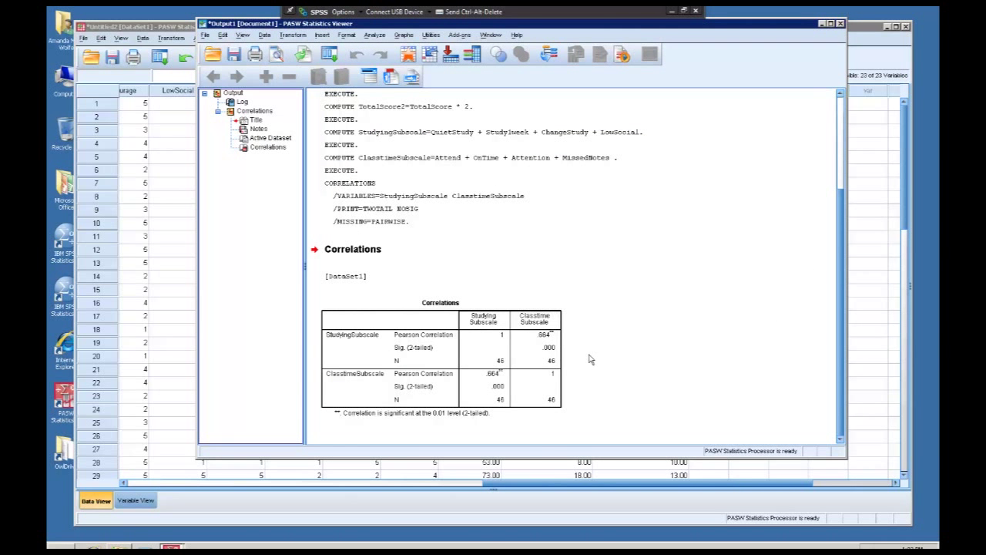
- Open Bivariate Correlations again and remove ClasstimeSubscale and StudyingSubscale from the variables
{"action": "left_click", "coordinate": [549, 415]}
{"action": "left_click", "coordinate": [177, 239]}
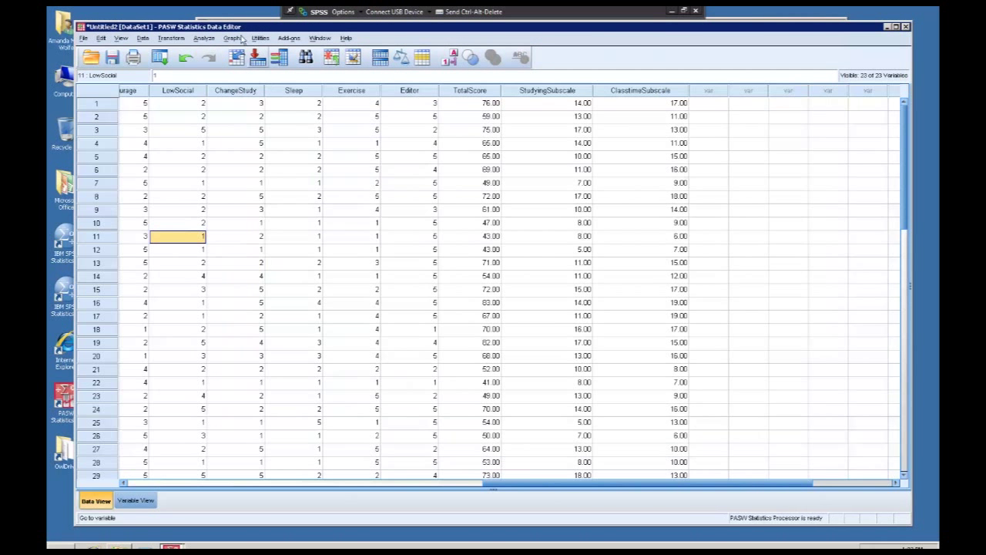
{"action": "left_click", "coordinate": [204, 39]}
{"action": "mouse_move", "coordinate": [240, 134]}
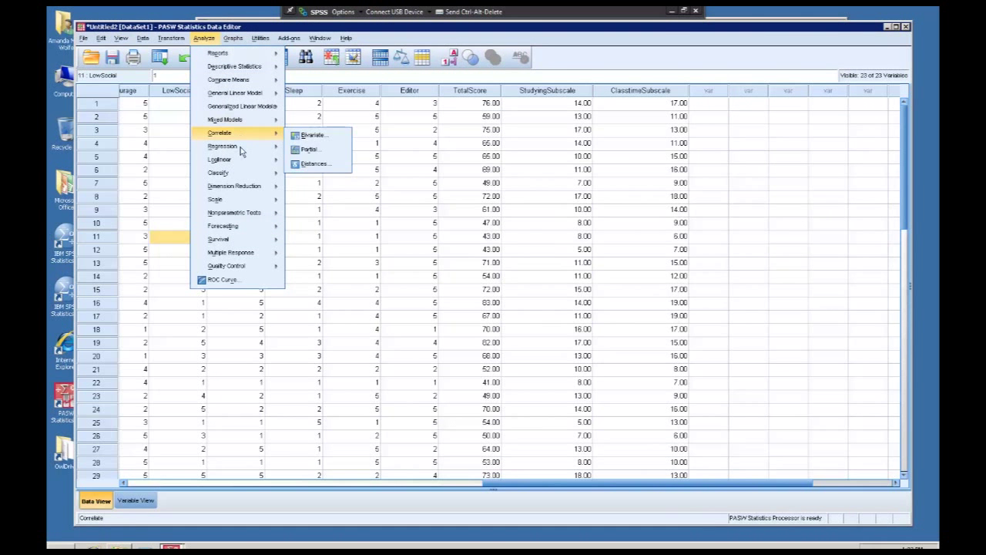
{"action": "left_click", "coordinate": [316, 136]}
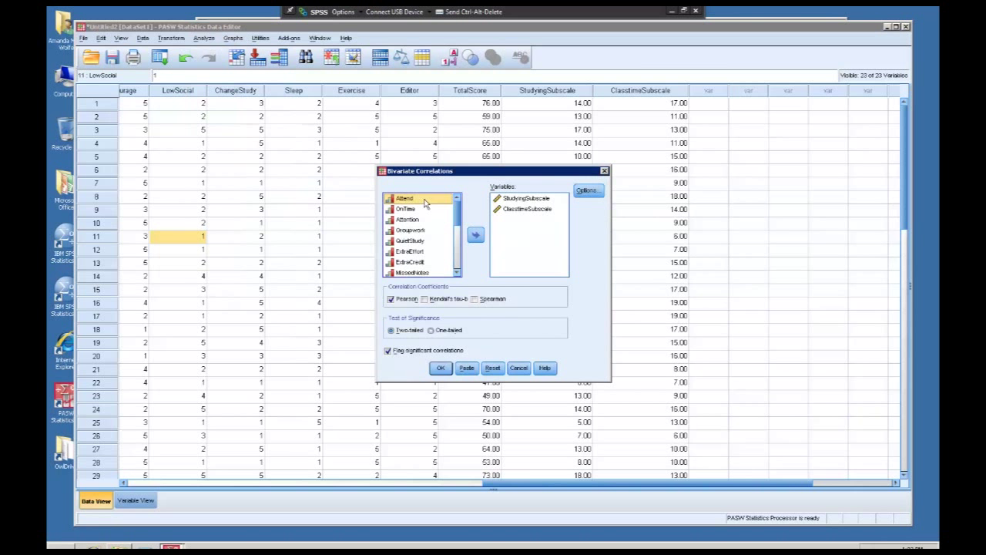
{"action": "scroll", "coordinate": [458, 241], "scroll_direction": "down", "scroll_amount": 3}
{"action": "scroll", "coordinate": [457, 241], "scroll_direction": "down", "scroll_amount": 3}
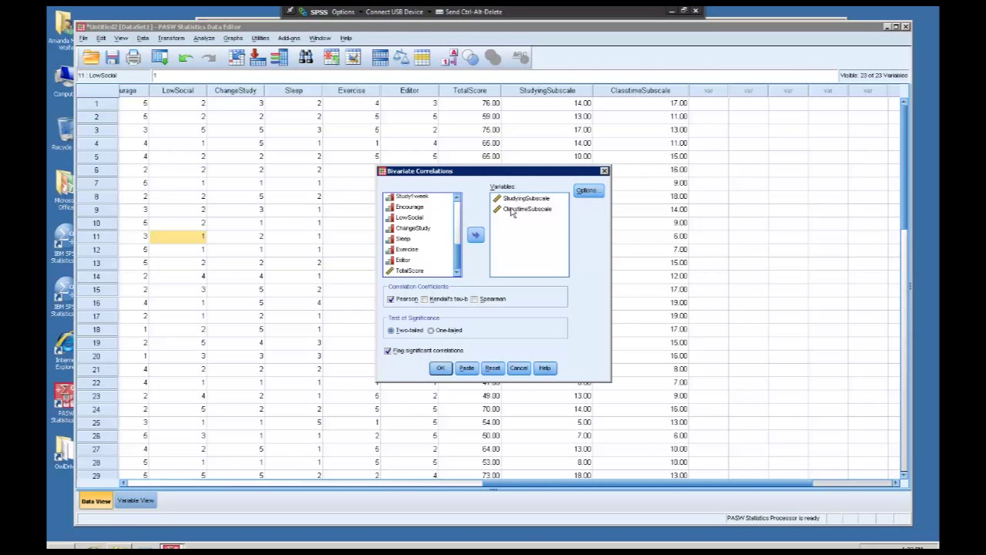
{"action": "left_click", "coordinate": [514, 211]}
{"action": "left_click", "coordinate": [475, 235]}
{"action": "left_click", "coordinate": [516, 199]}
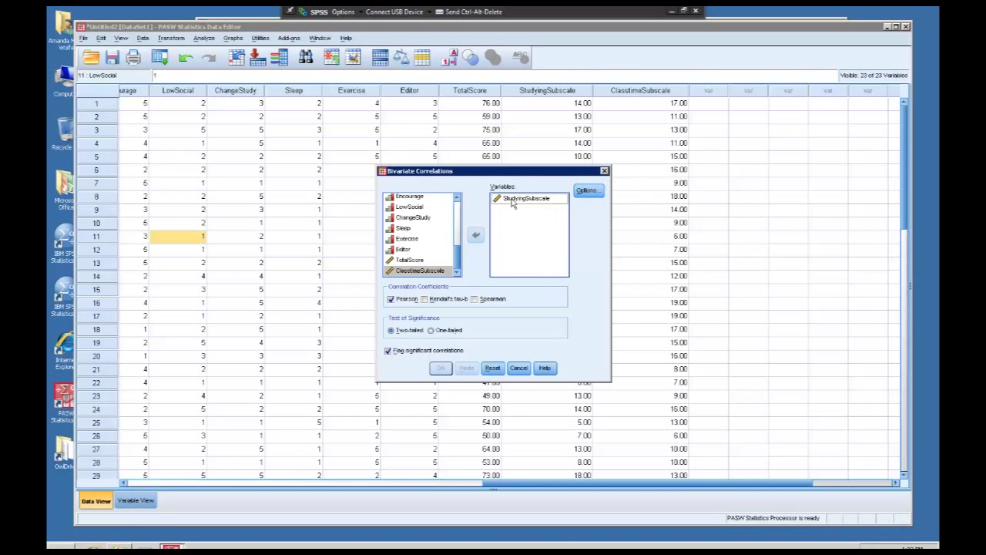
{"action": "left_click", "coordinate": [475, 234]}
- Add MissedNotes, ToDoList, ReadCarefully, TextNotes and Read and run Spearman-only correlations
{"action": "scroll", "coordinate": [455, 254], "scroll_direction": "up", "scroll_amount": 5}
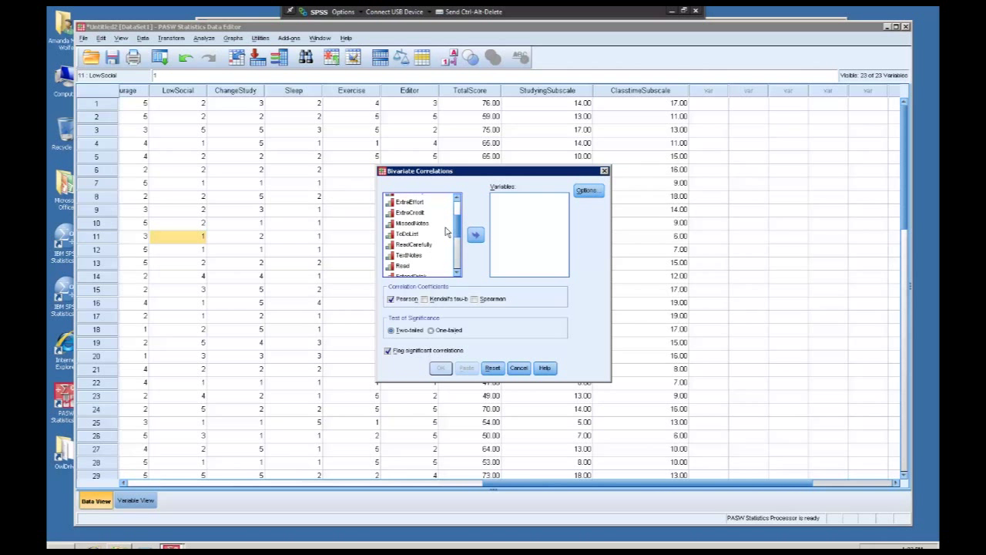
{"action": "left_click", "coordinate": [411, 224]}
{"action": "left_click_drag", "start_coordinate": [409, 239], "coordinate": [408, 268]}
{"action": "left_click", "coordinate": [475, 235]}
{"action": "left_click", "coordinate": [474, 299]}
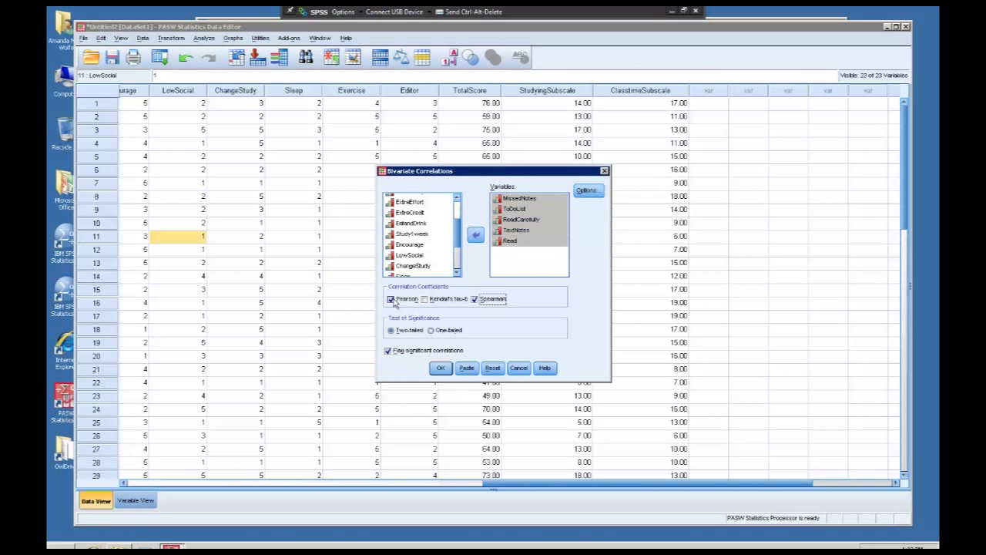
{"action": "left_click", "coordinate": [390, 298]}
{"action": "left_click", "coordinate": [442, 370]}
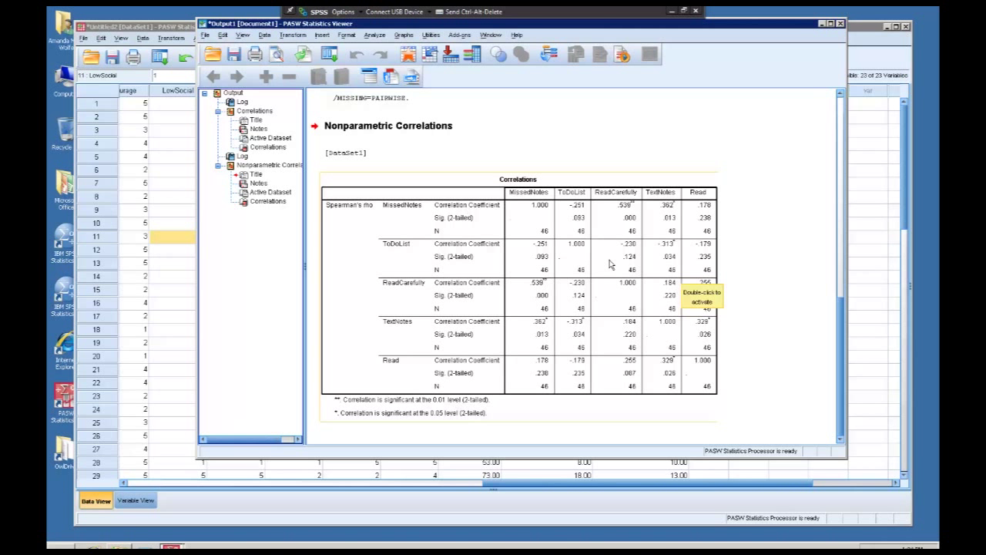
- Switch to the survey data and head through the Analyze menu toward Descriptive Statistics
{"action": "left_click", "coordinate": [178, 302]}
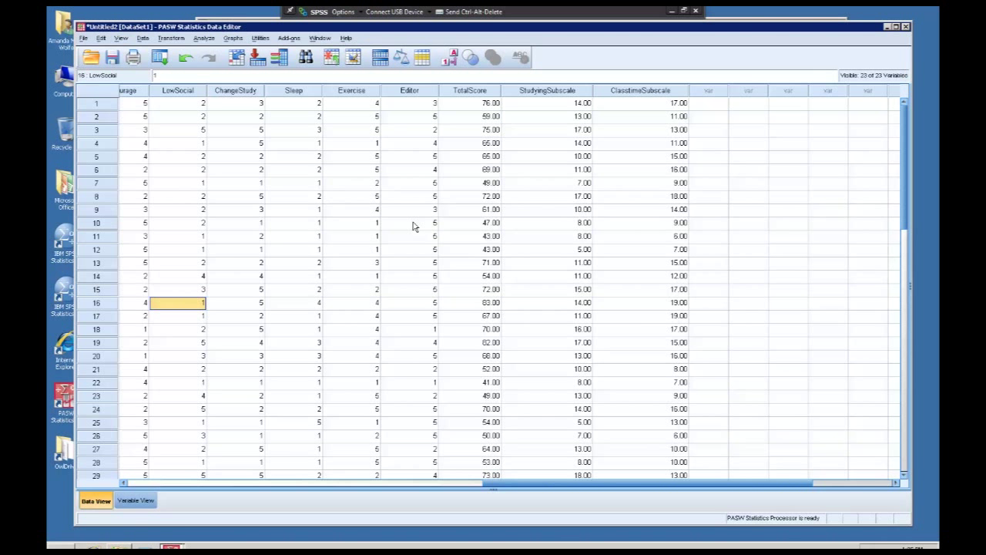
{"action": "left_click", "coordinate": [173, 38]}
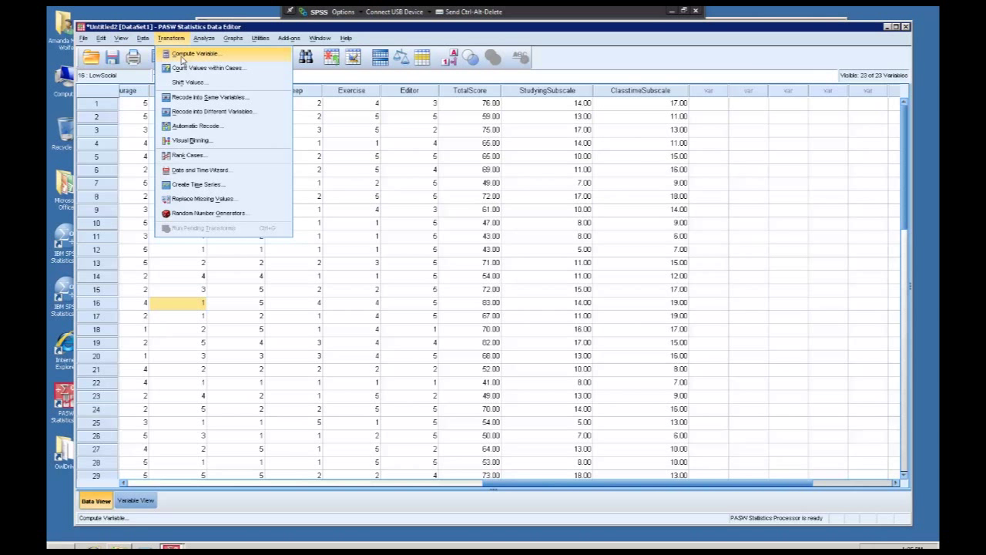
{"action": "left_click", "coordinate": [203, 38]}
{"action": "left_click", "coordinate": [203, 39]}
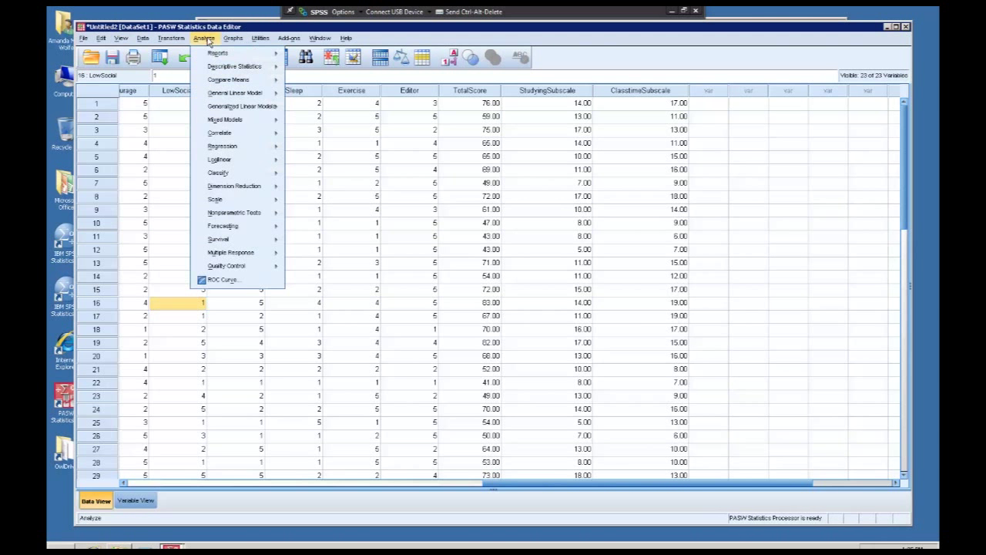
{"action": "mouse_move", "coordinate": [246, 137]}
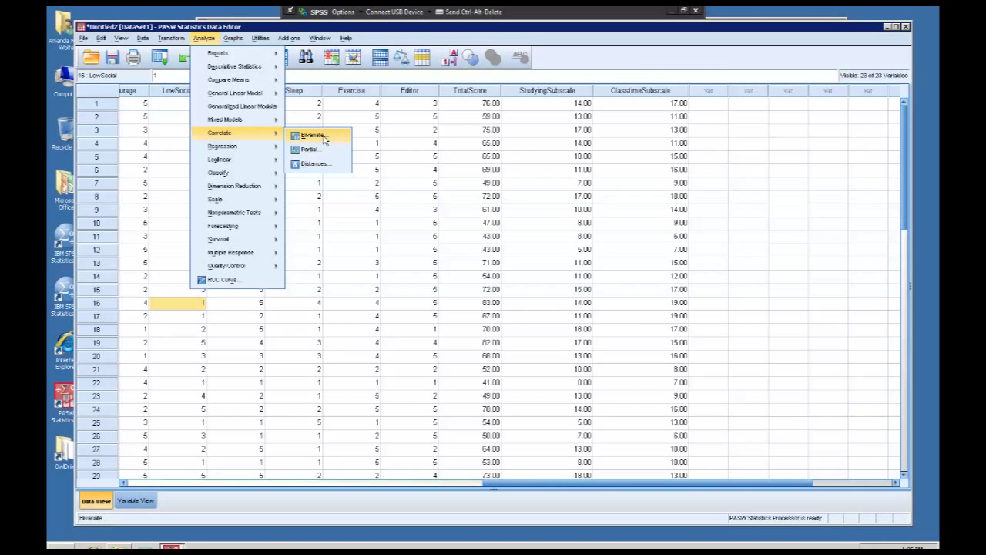
- Run Frequencies on TotalScore, StudyingSubscale and ClasstimeSubscale, leaving Statistics options unchanged
{"action": "mouse_move", "coordinate": [175, 43]}
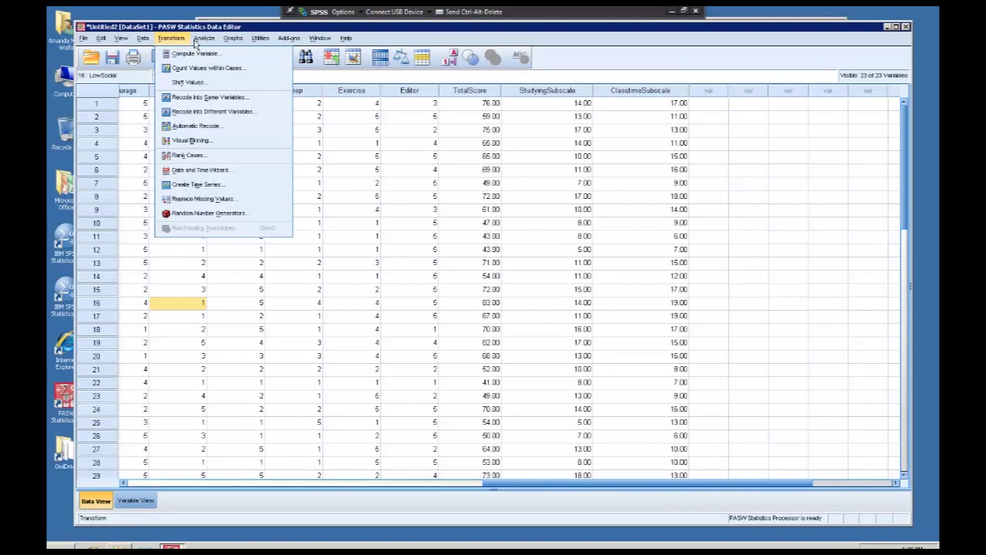
{"action": "mouse_move", "coordinate": [204, 39]}
{"action": "mouse_move", "coordinate": [213, 71]}
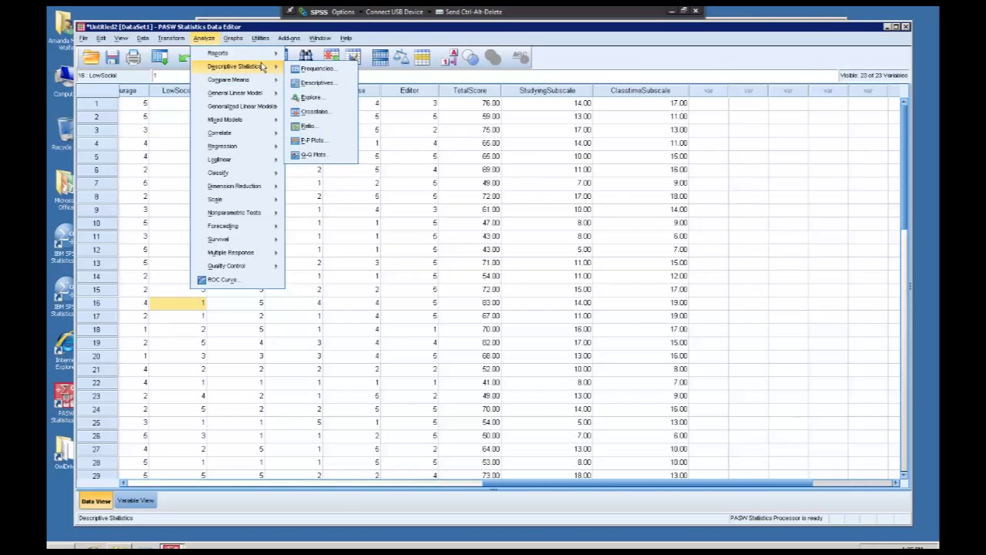
{"action": "left_click", "coordinate": [311, 71]}
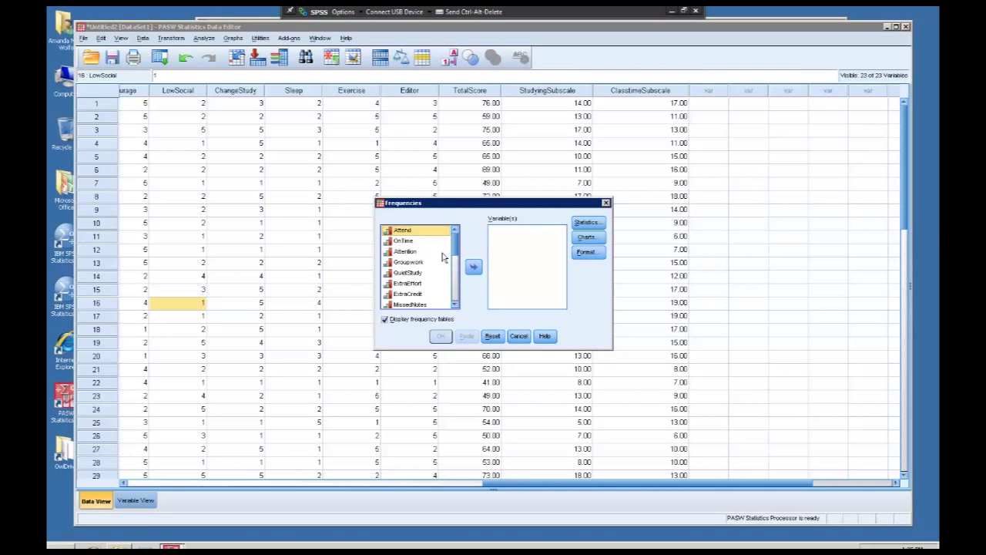
{"action": "scroll", "coordinate": [458, 291], "scroll_direction": "down", "scroll_amount": 3}
{"action": "scroll", "coordinate": [458, 292], "scroll_direction": "down", "scroll_amount": 3}
{"action": "left_click", "coordinate": [437, 284]}
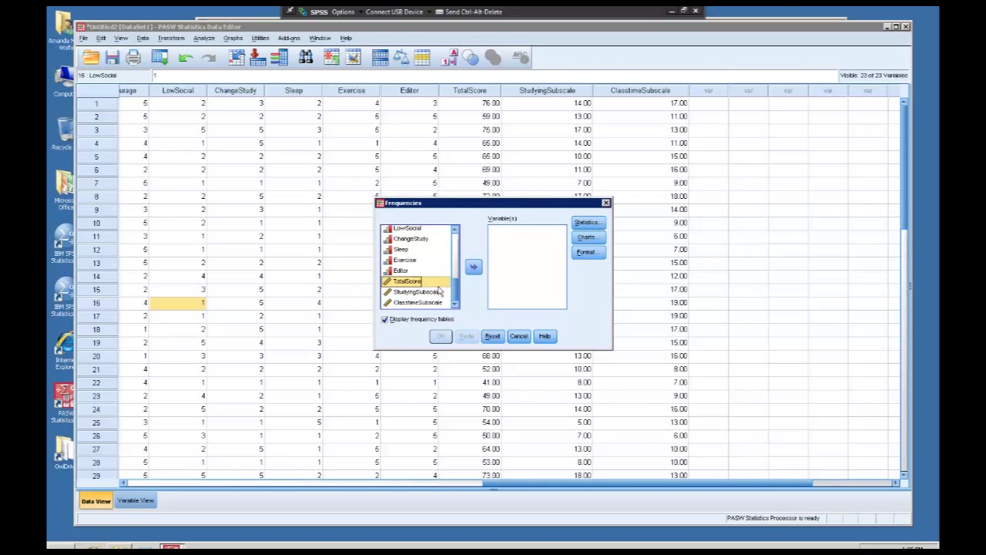
{"action": "left_click", "coordinate": [436, 293], "text": "shift"}
{"action": "left_click", "coordinate": [430, 302], "text": "shift"}
{"action": "left_click", "coordinate": [472, 267]}
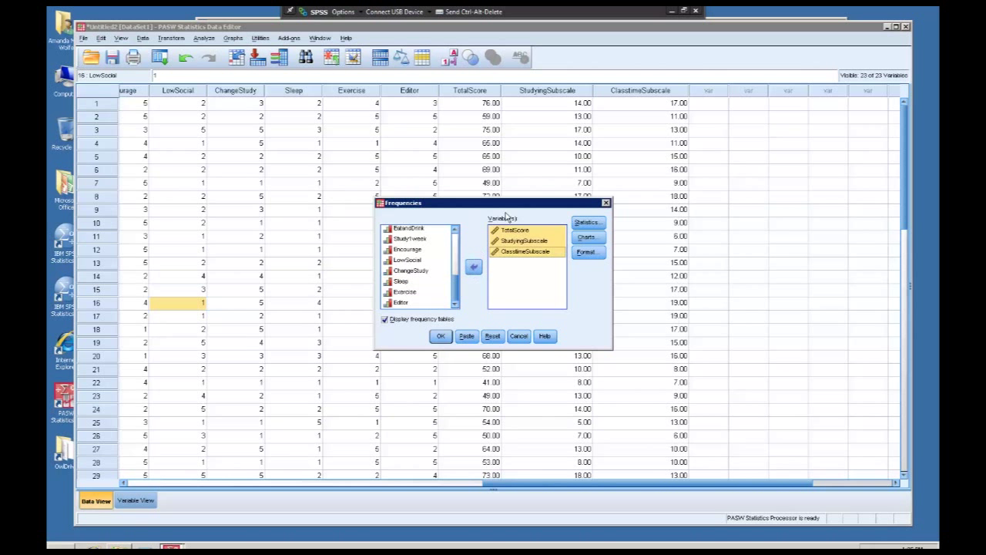
{"action": "left_click", "coordinate": [583, 222]}
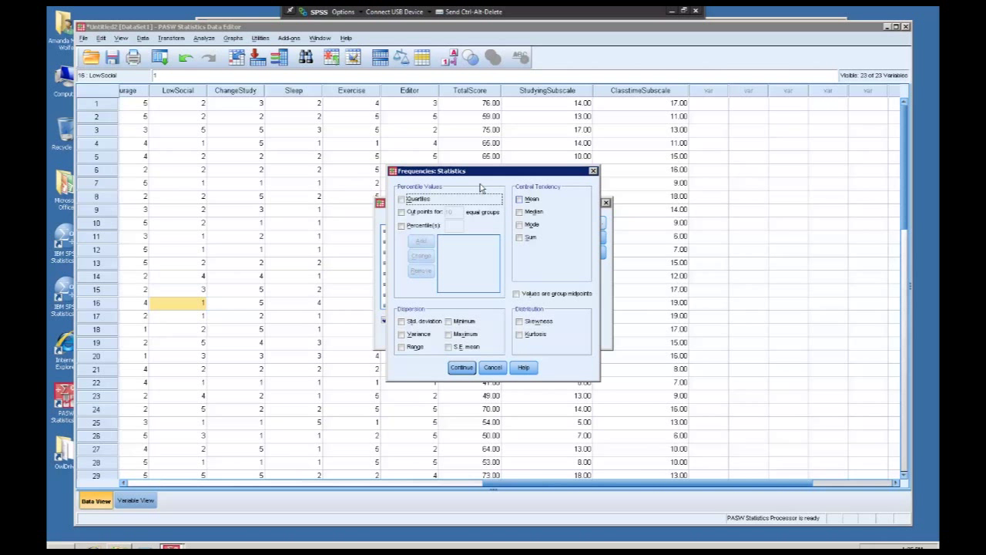
{"action": "left_click", "coordinate": [461, 366]}
{"action": "left_click", "coordinate": [446, 336]}
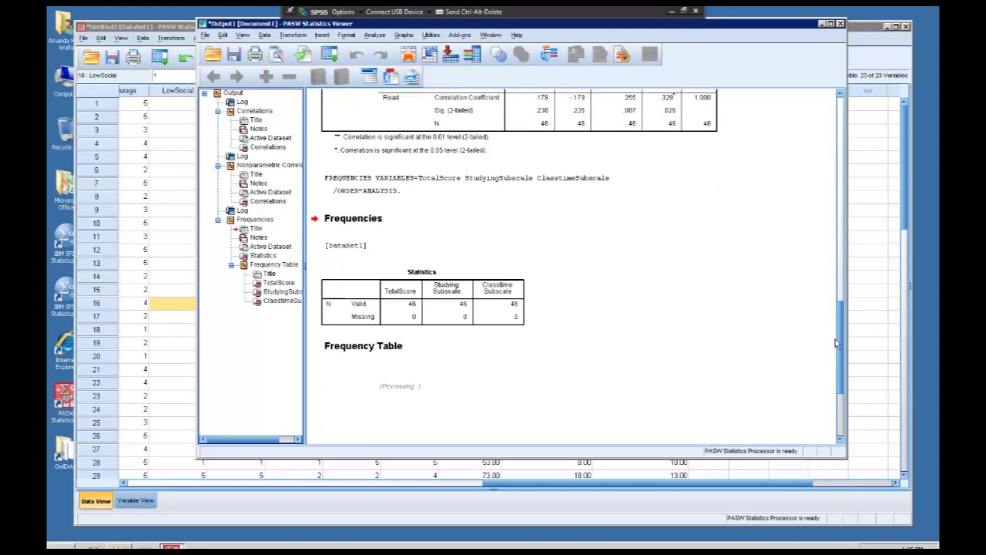
- Scroll through the frequency tables, then return to the survey data grid
{"action": "scroll", "coordinate": [735, 305], "scroll_direction": "up", "scroll_amount": 5}
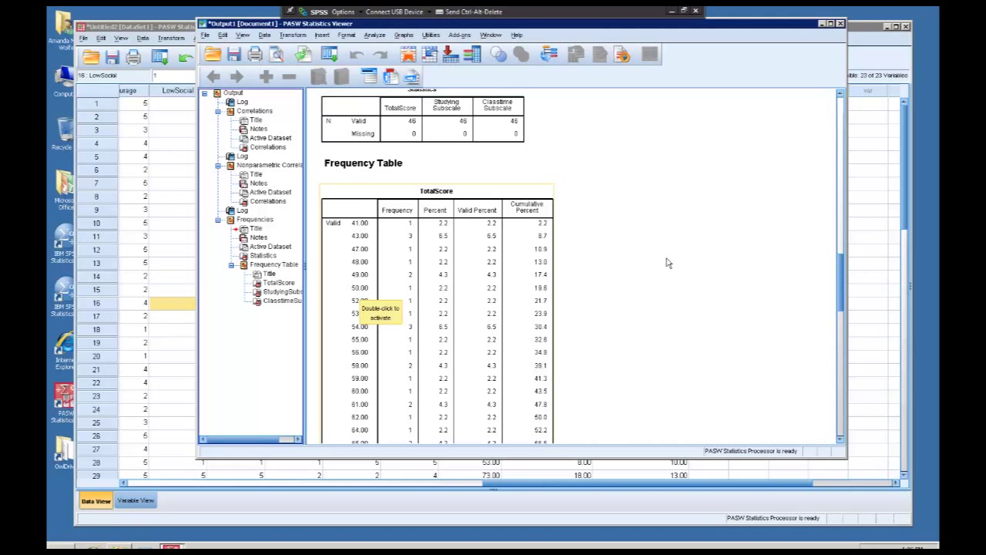
{"action": "scroll", "coordinate": [667, 261], "scroll_direction": "down", "scroll_amount": 15}
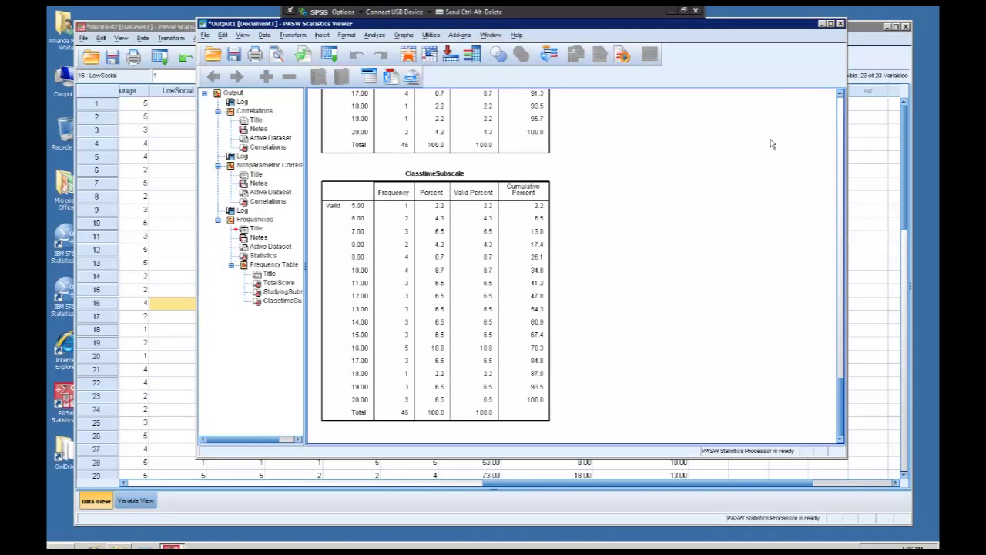
{"action": "left_click", "coordinate": [144, 26]}
- Open File > Save As for the survey dataset
{"action": "left_click", "coordinate": [83, 38]}
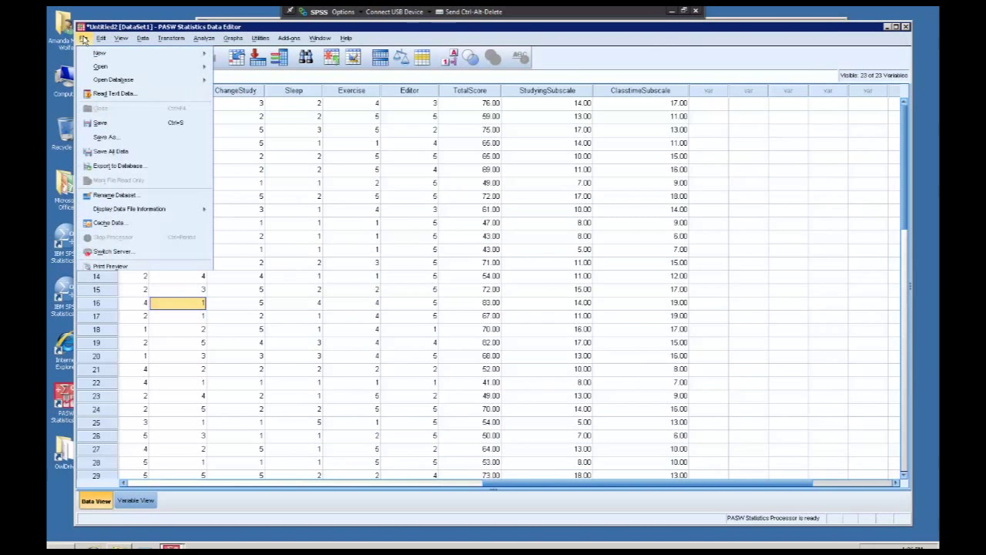
{"action": "left_click", "coordinate": [105, 136]}
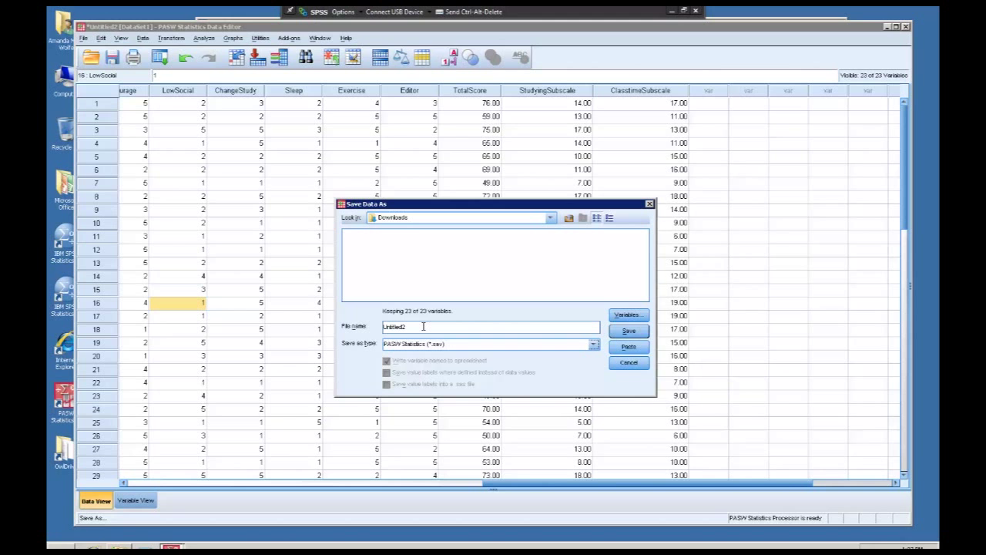